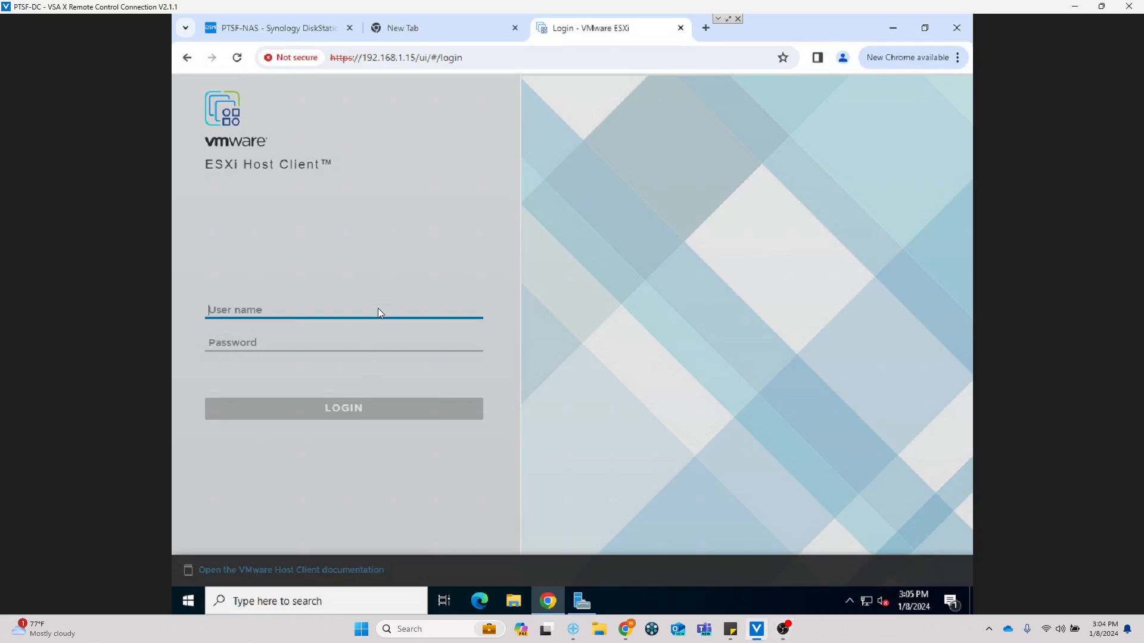
Step: Log in to the ESXi host as root with the account password
type("root")
key("Tab")
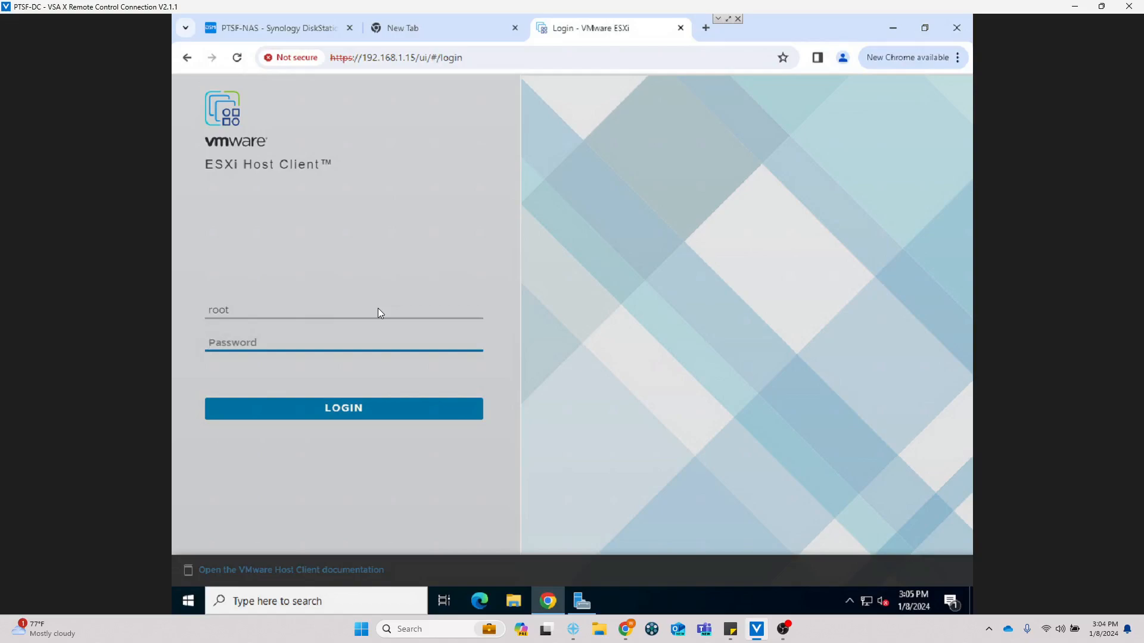
type("•••••••••")
key("Return")
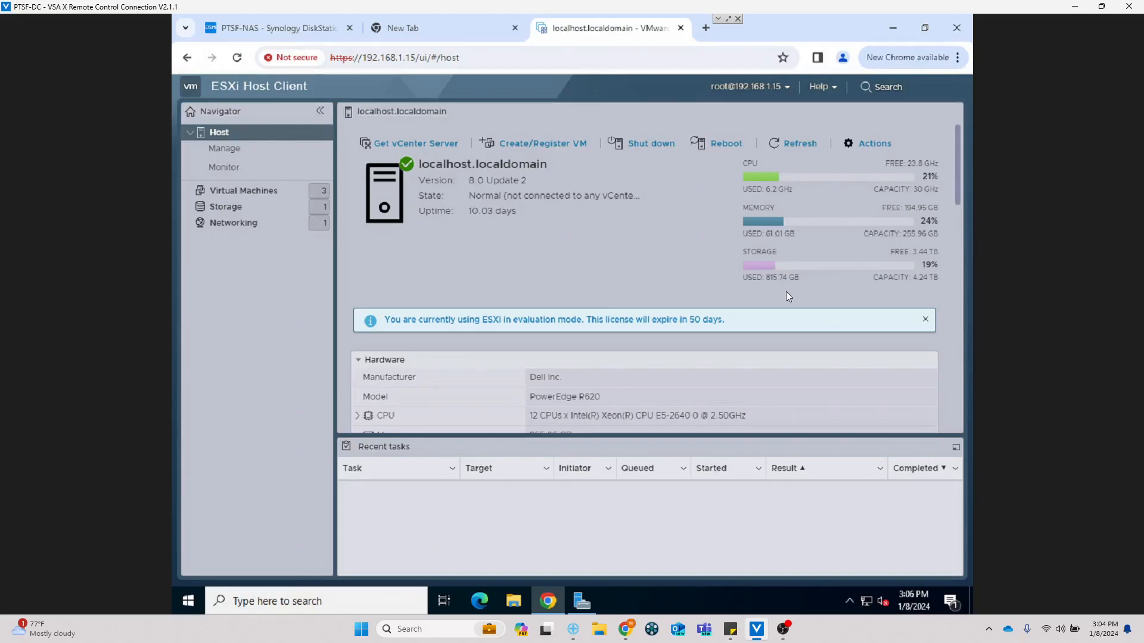
Step: Show the Virtual Machines list and select PTSF-COSTAR-02 to view its details
left_click(223, 192)
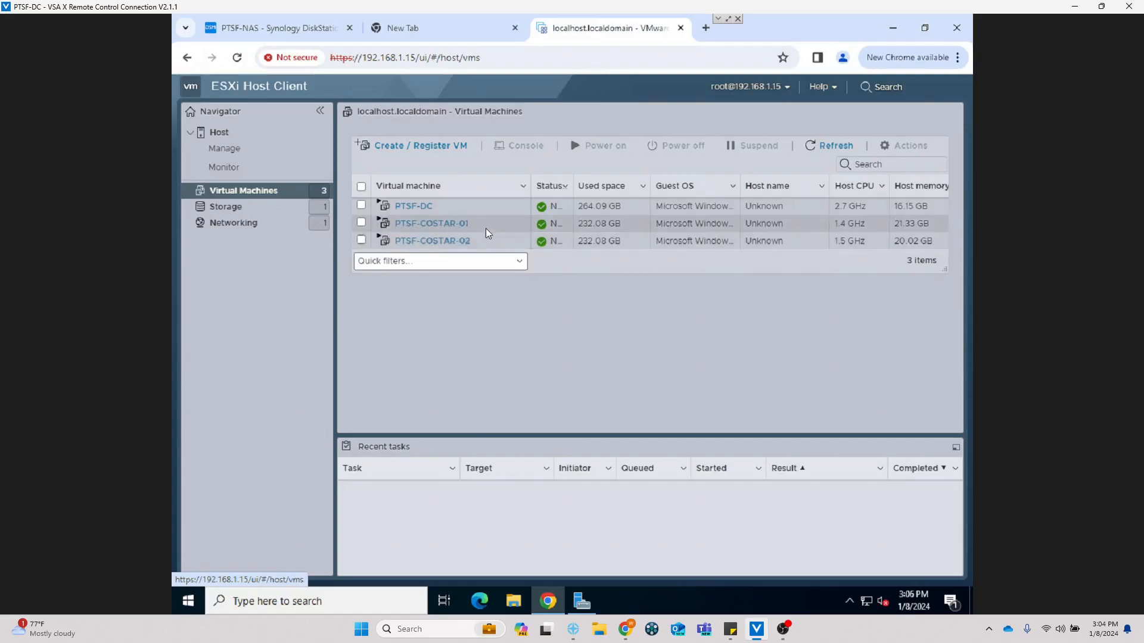
left_click(387, 239)
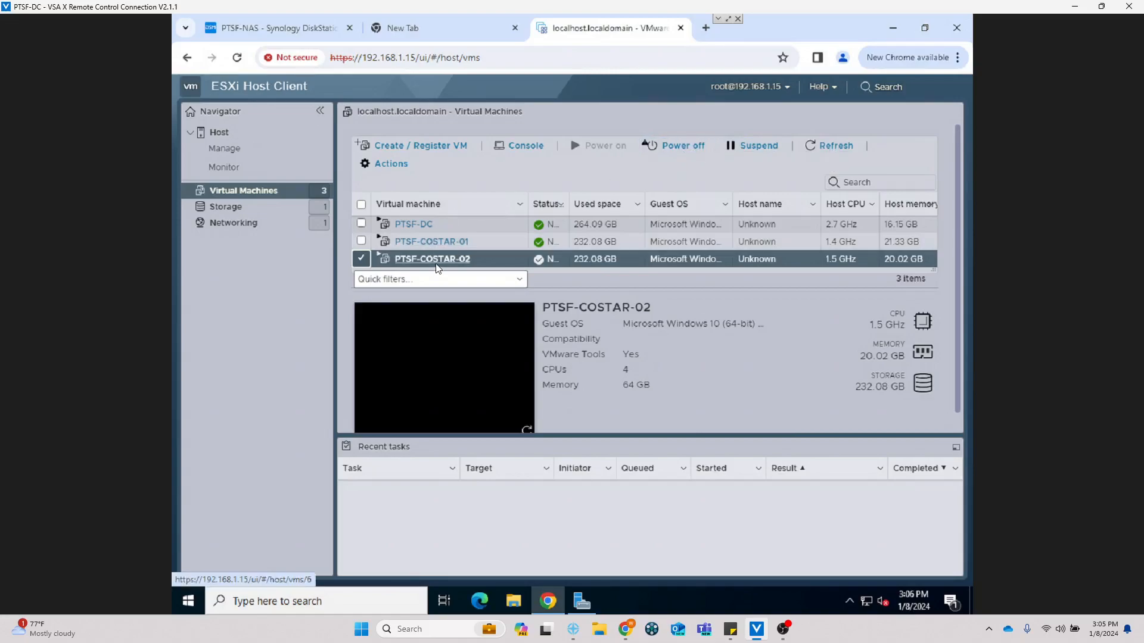
left_click(509, 147)
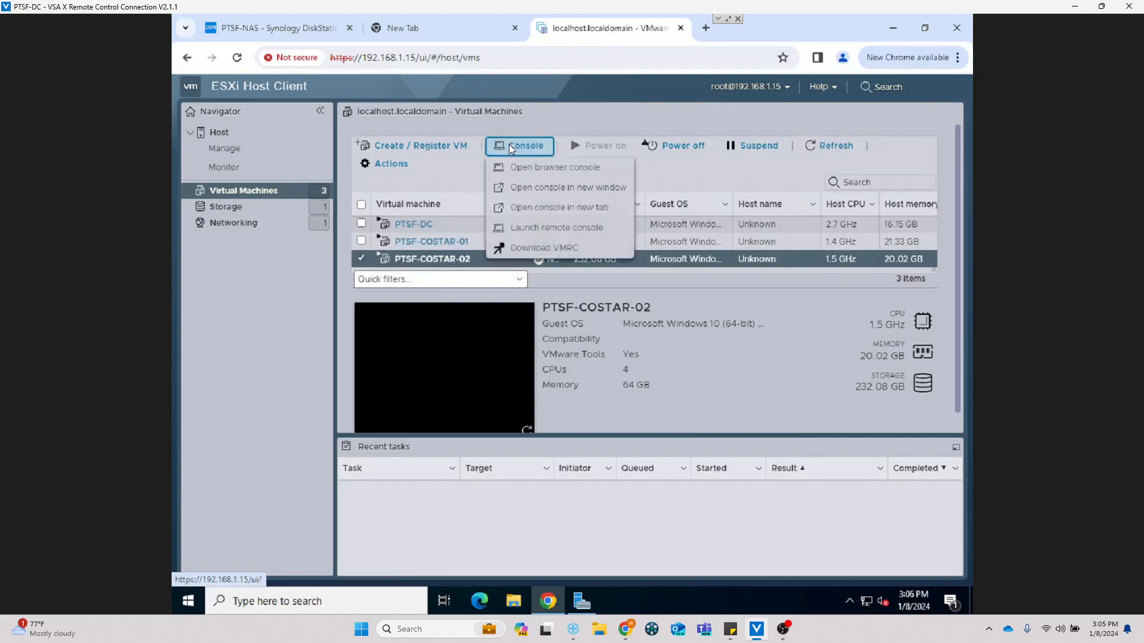
left_click(520, 168)
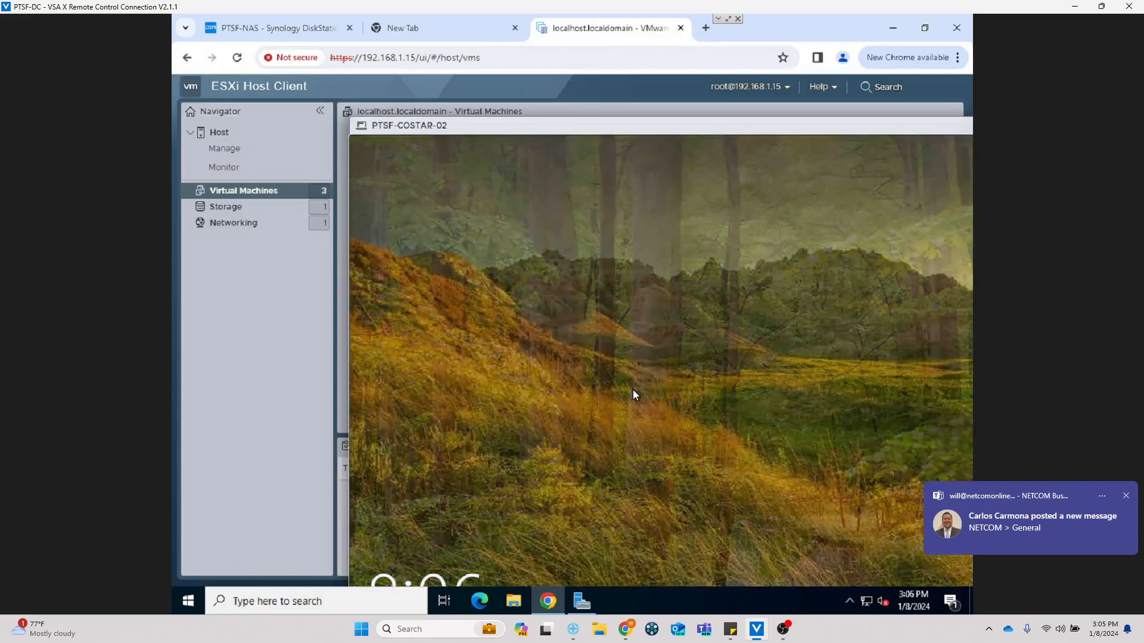
left_click(640, 409)
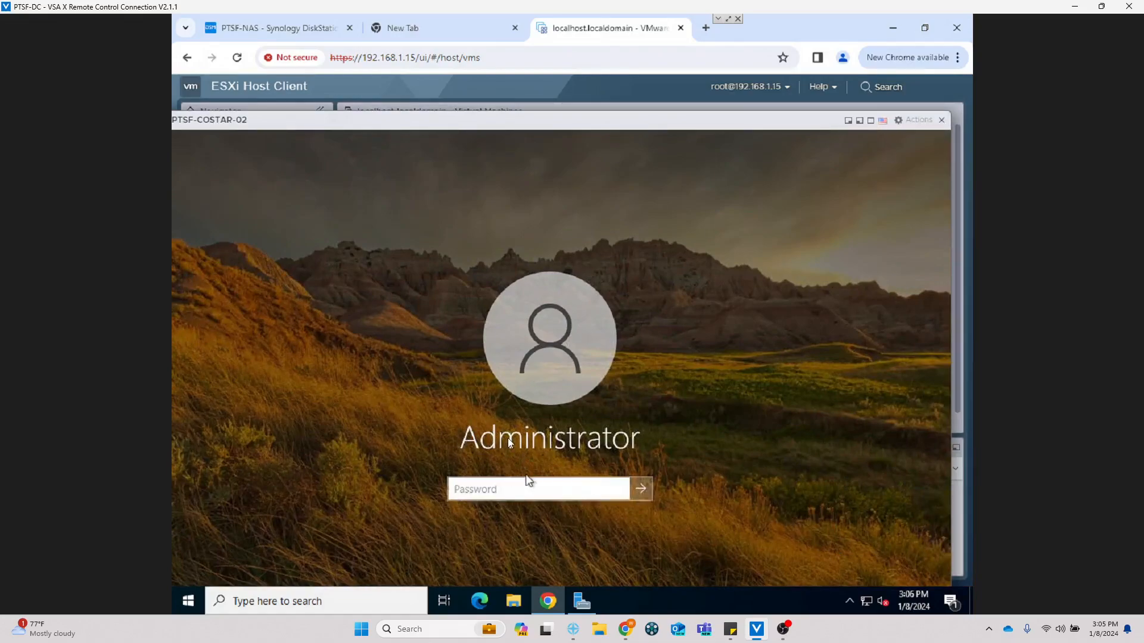
left_click(917, 121)
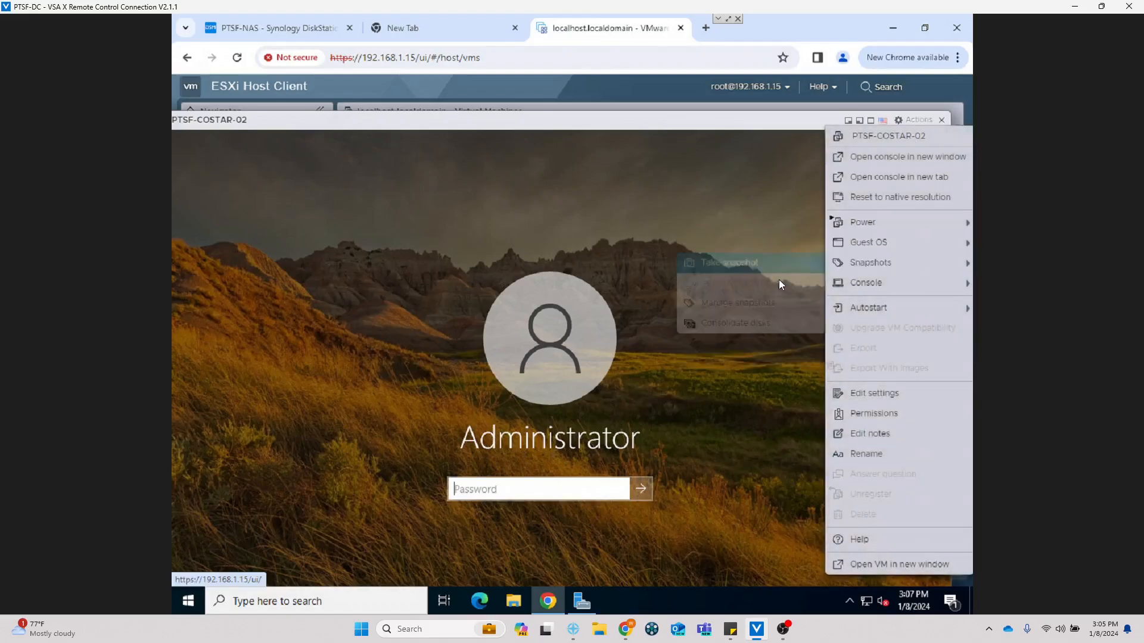
mouse_move(856, 242)
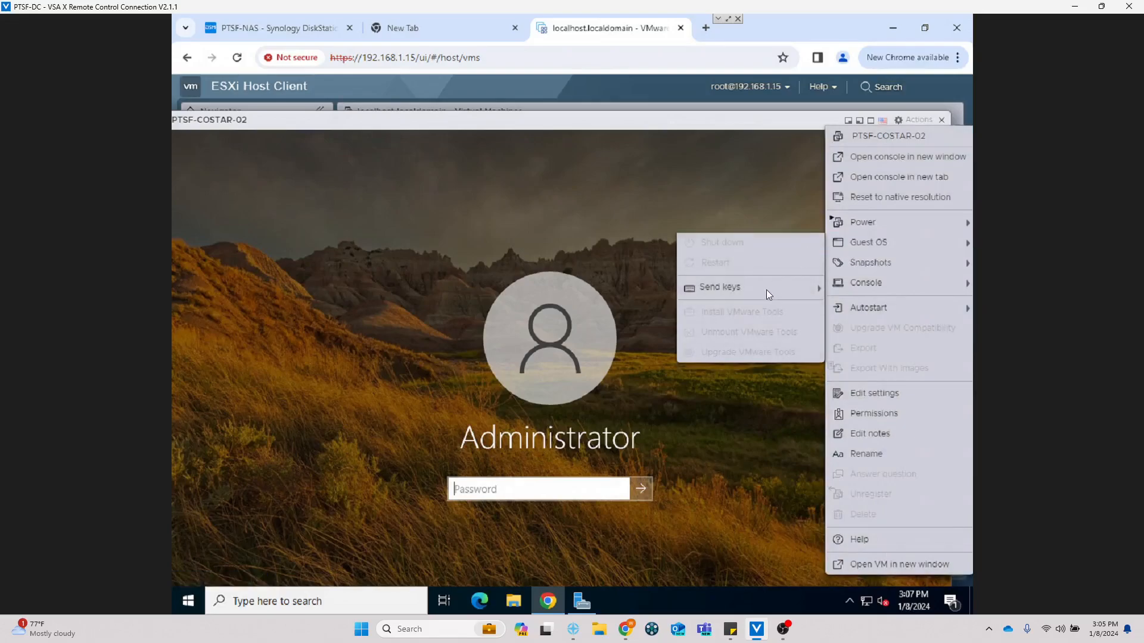
mouse_move(766, 290)
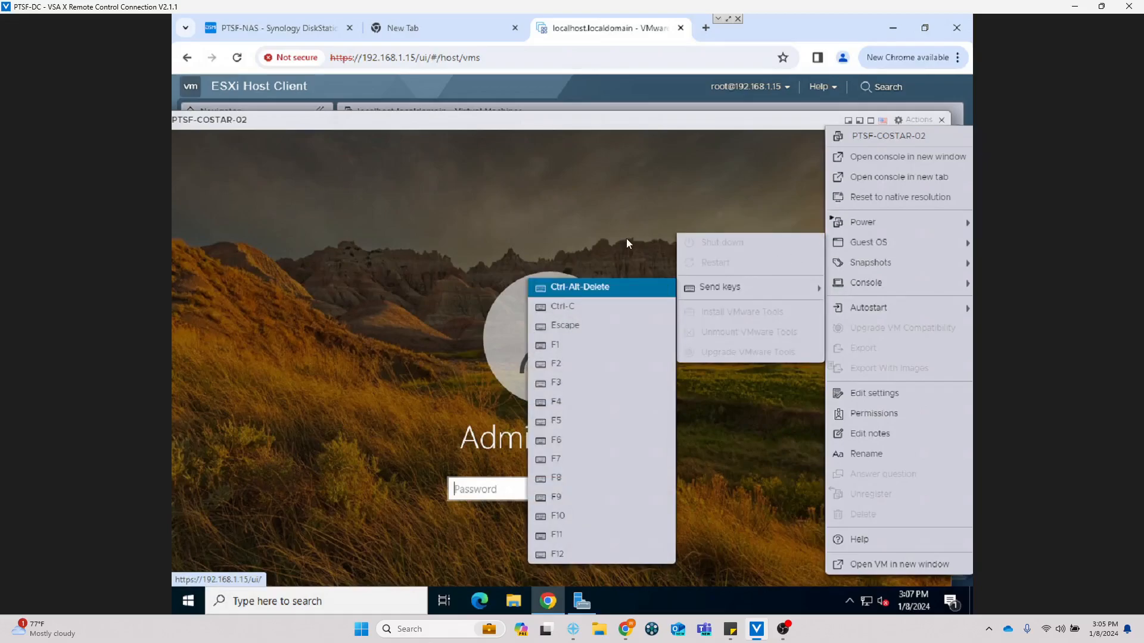
left_click(620, 287)
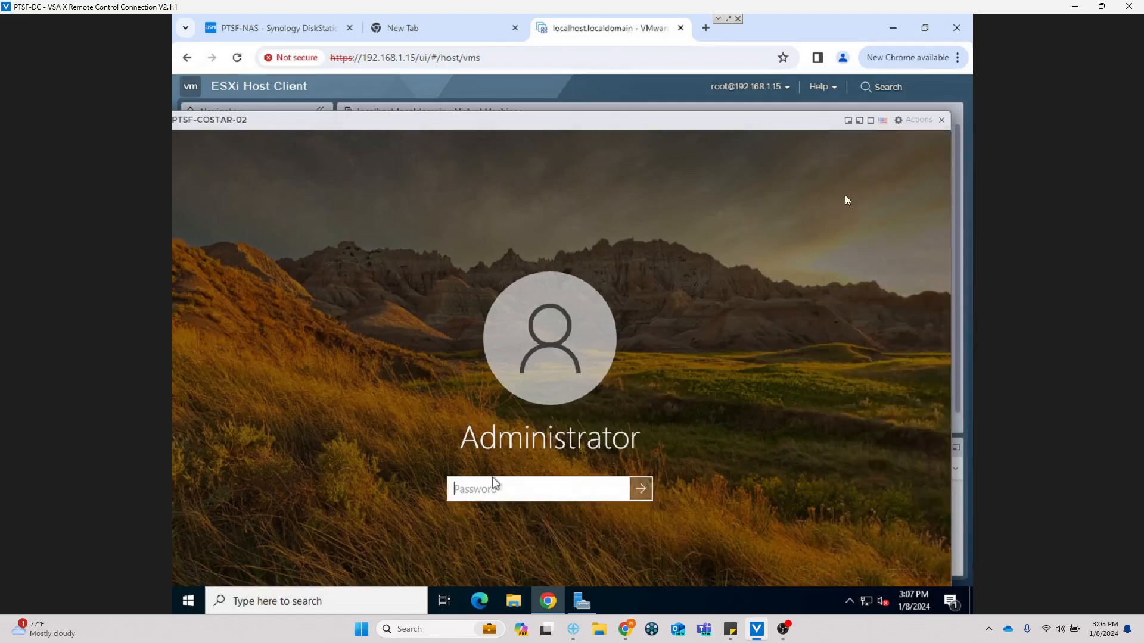
left_click(941, 122)
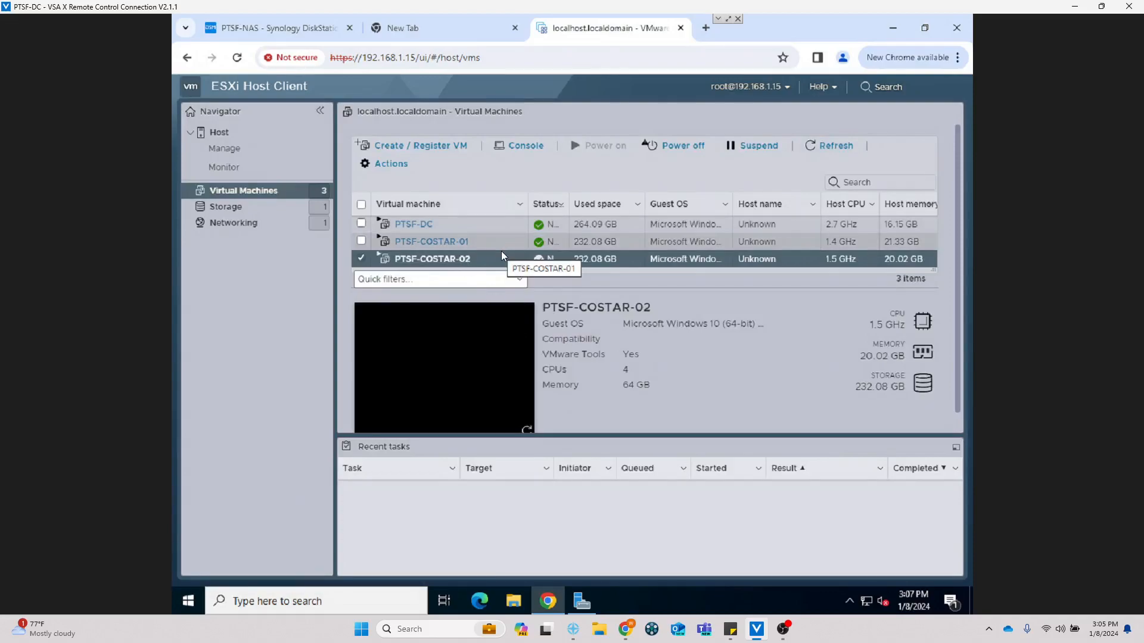
Step: Open PTSF-COSTAR-02's page and inspect its CPU and memory settings, cancelling without changes
left_click(426, 260)
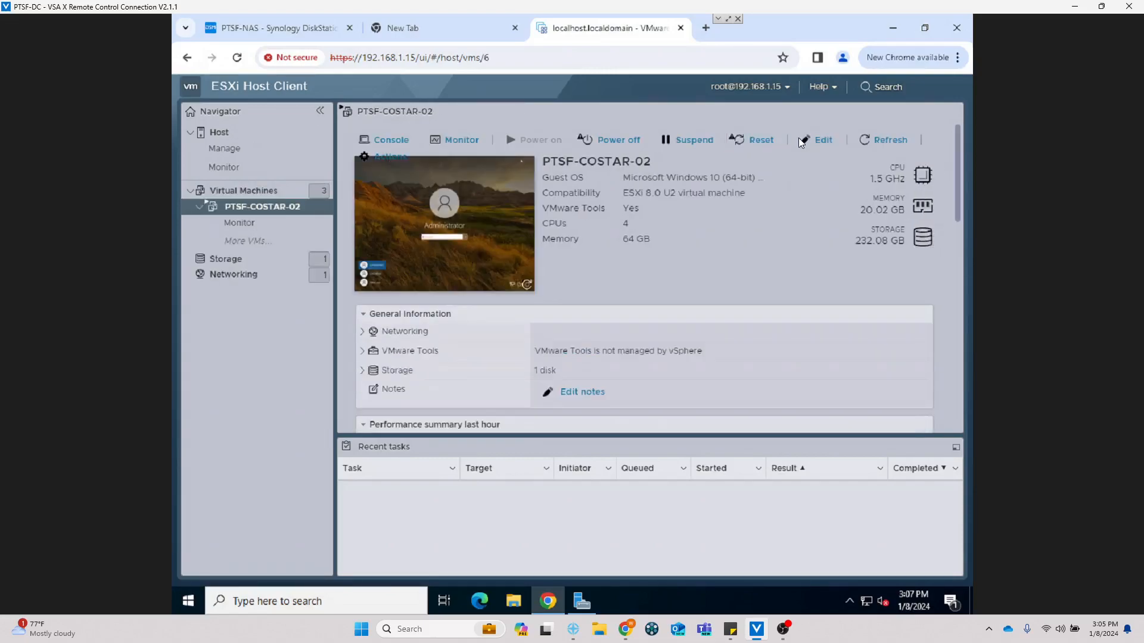
left_click(817, 140)
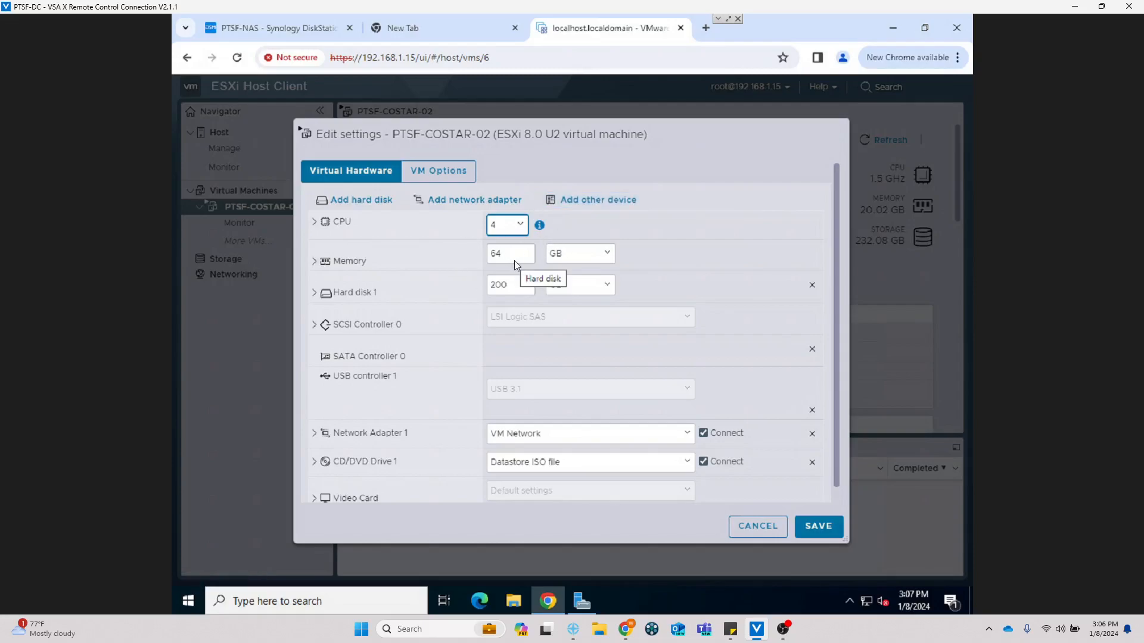
left_click(313, 222)
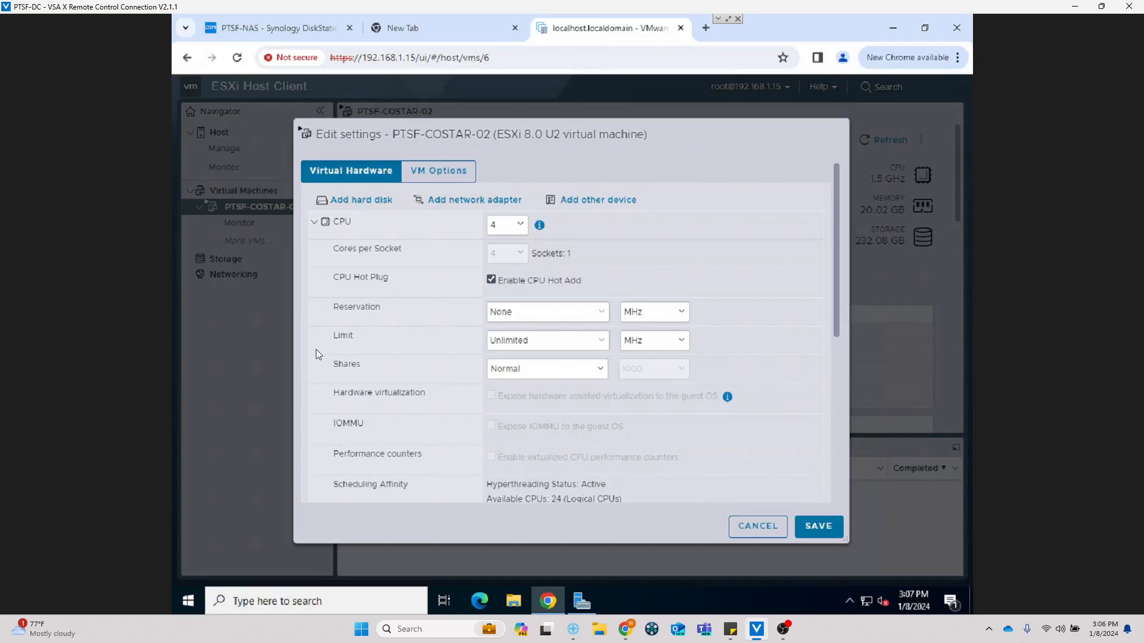
left_click(314, 221)
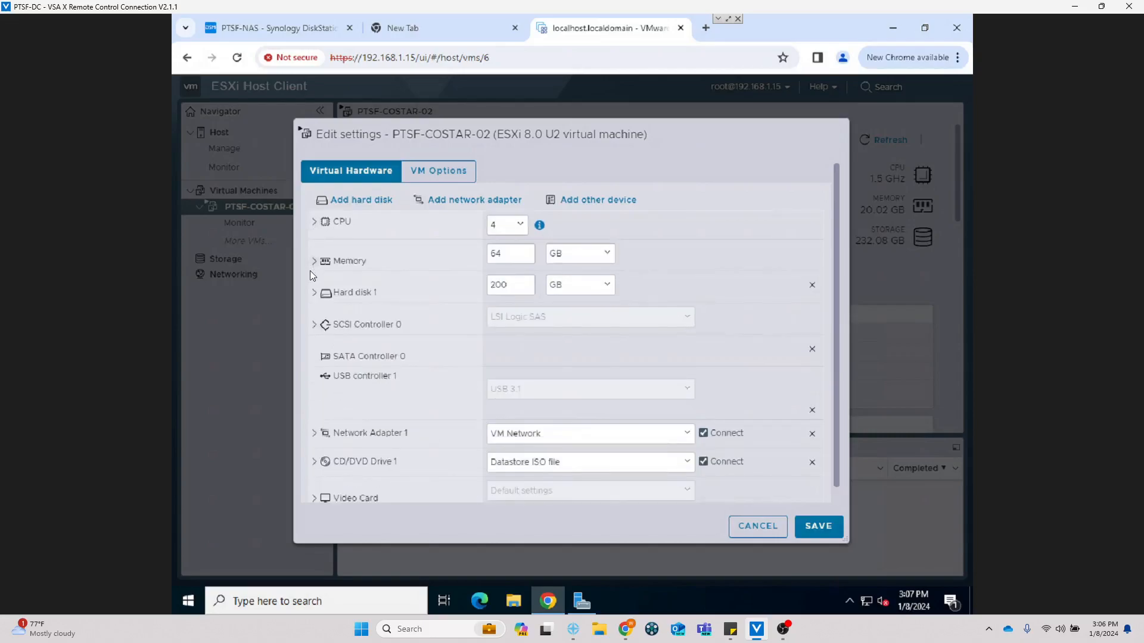
left_click(313, 251)
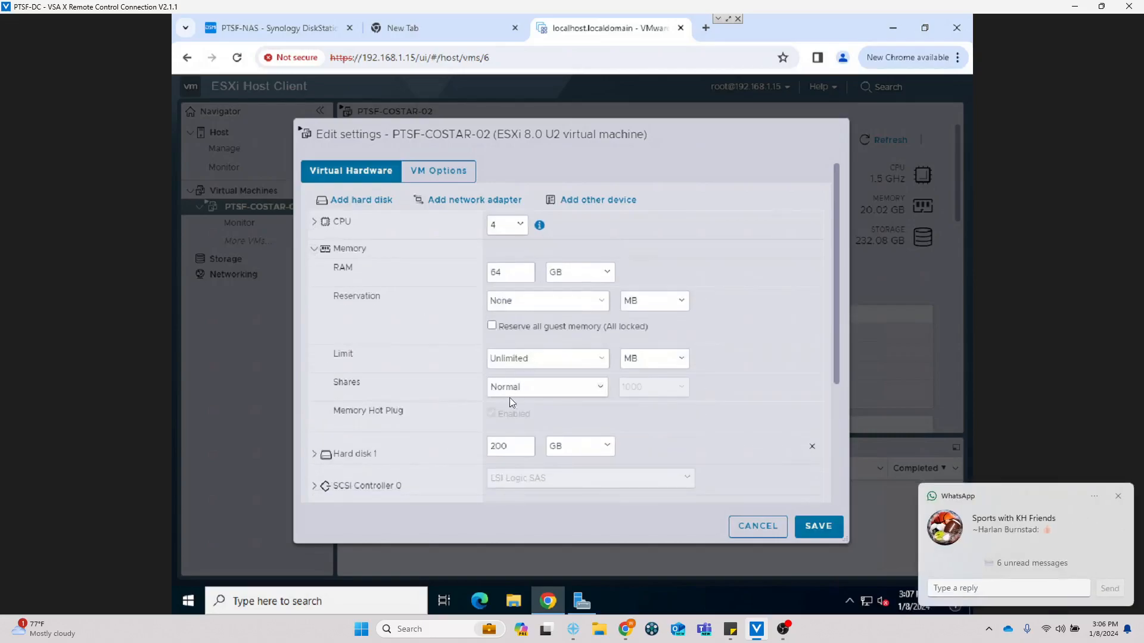
scroll(548, 423, "down", 3)
scroll(498, 374, "up", 2)
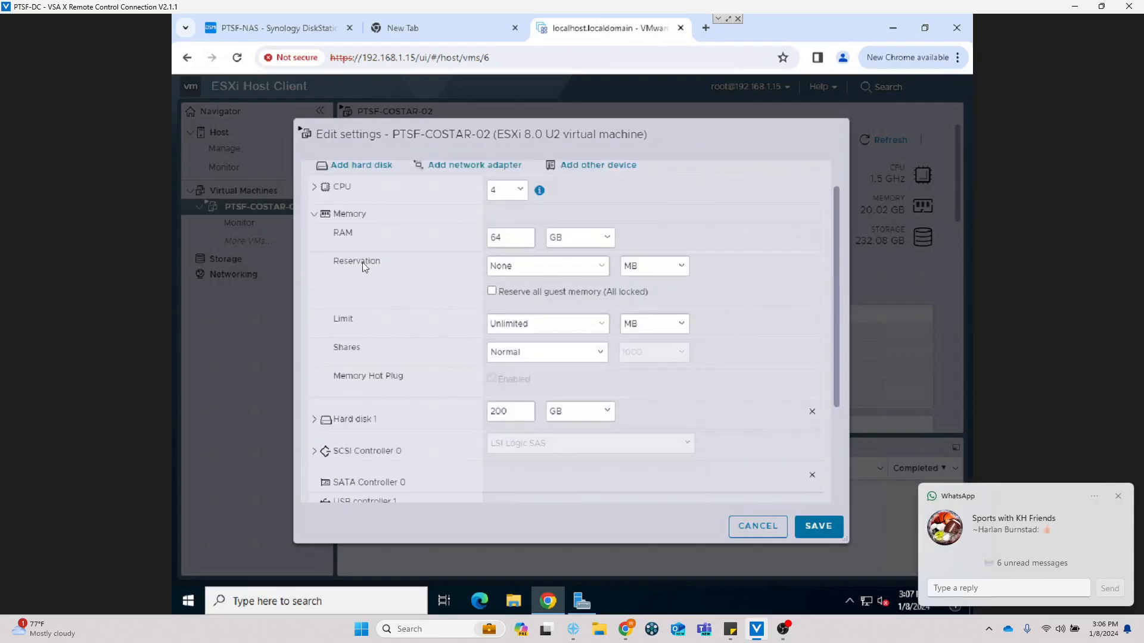
left_click(314, 213)
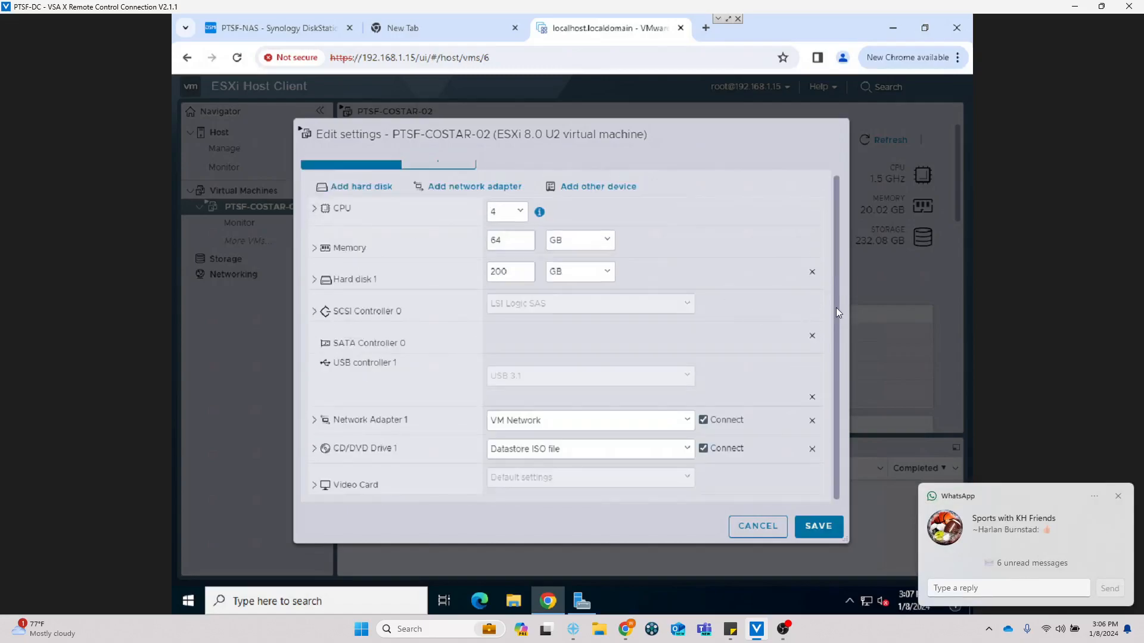
scroll(841, 285, "up", 1)
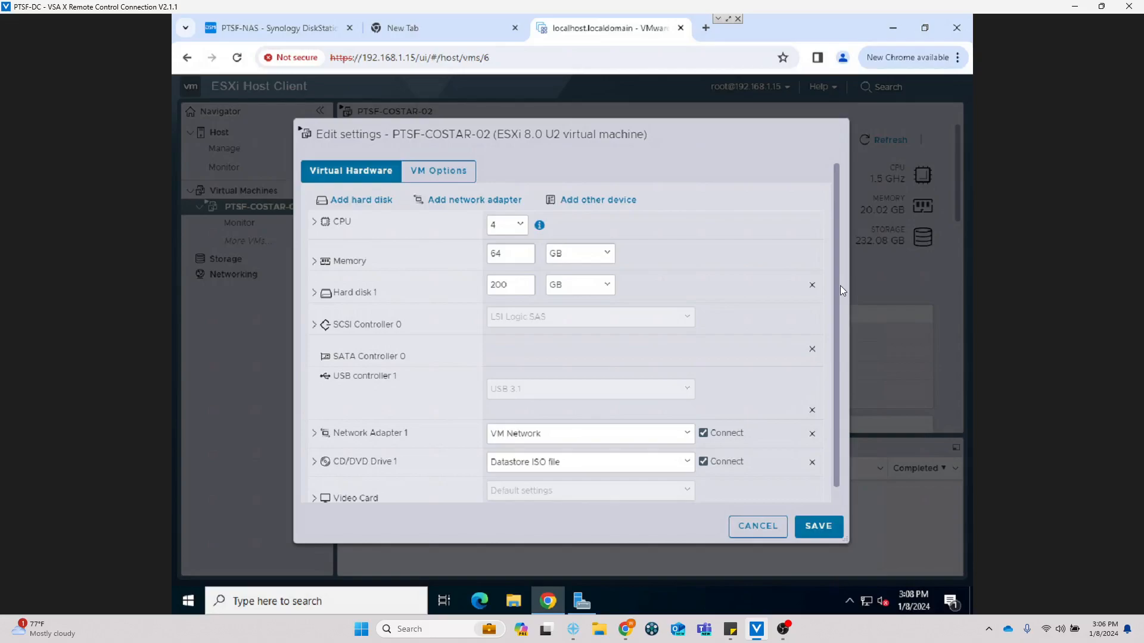
left_click(765, 526)
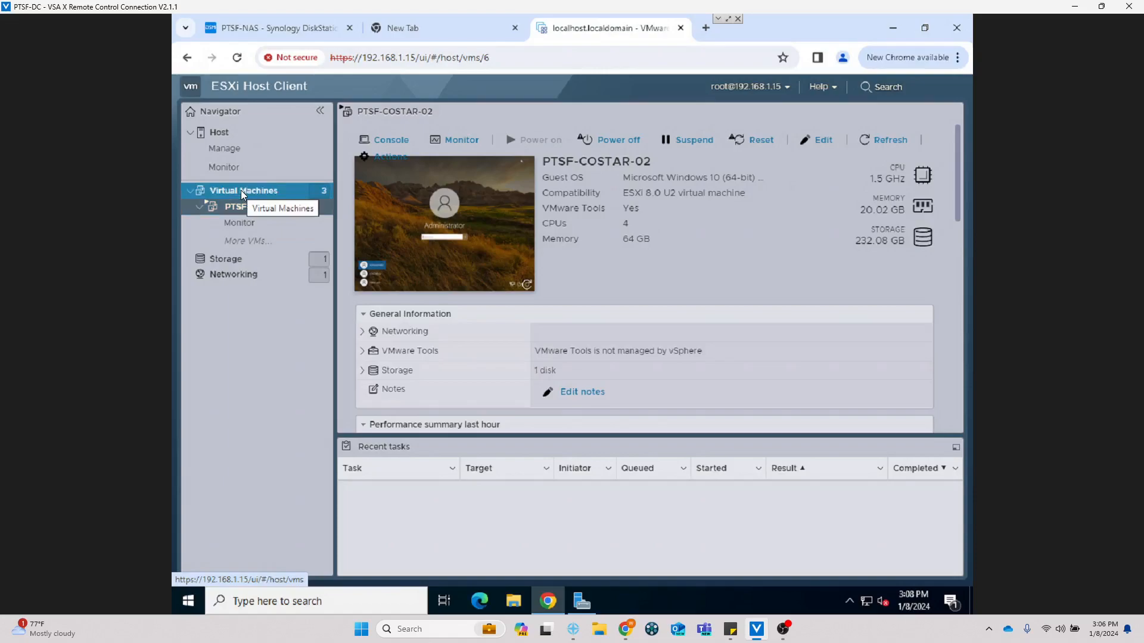
Step: Go to Storage and open the datastore1 details page
left_click(221, 263)
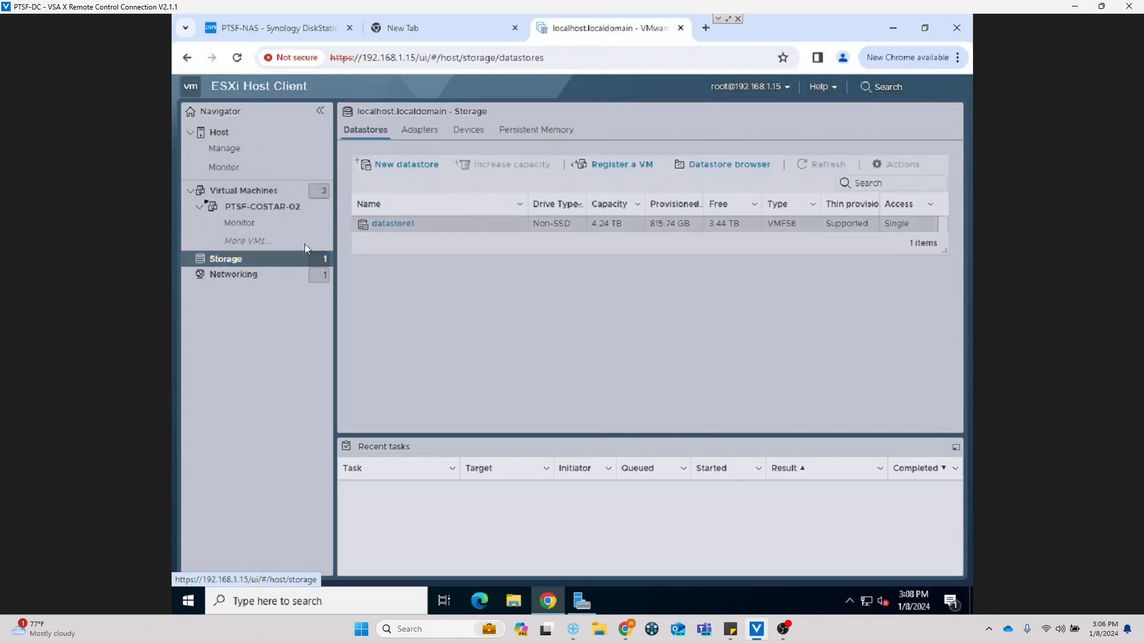
left_click(397, 227)
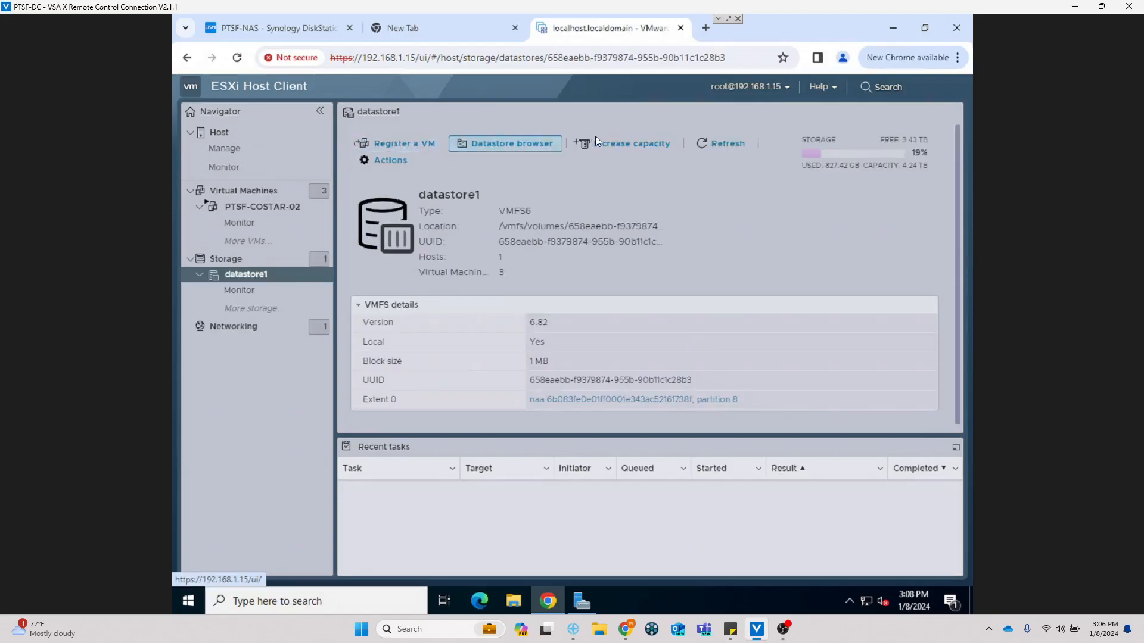
Step: Browse datastore1's files and open the ISO folder
left_click(516, 149)
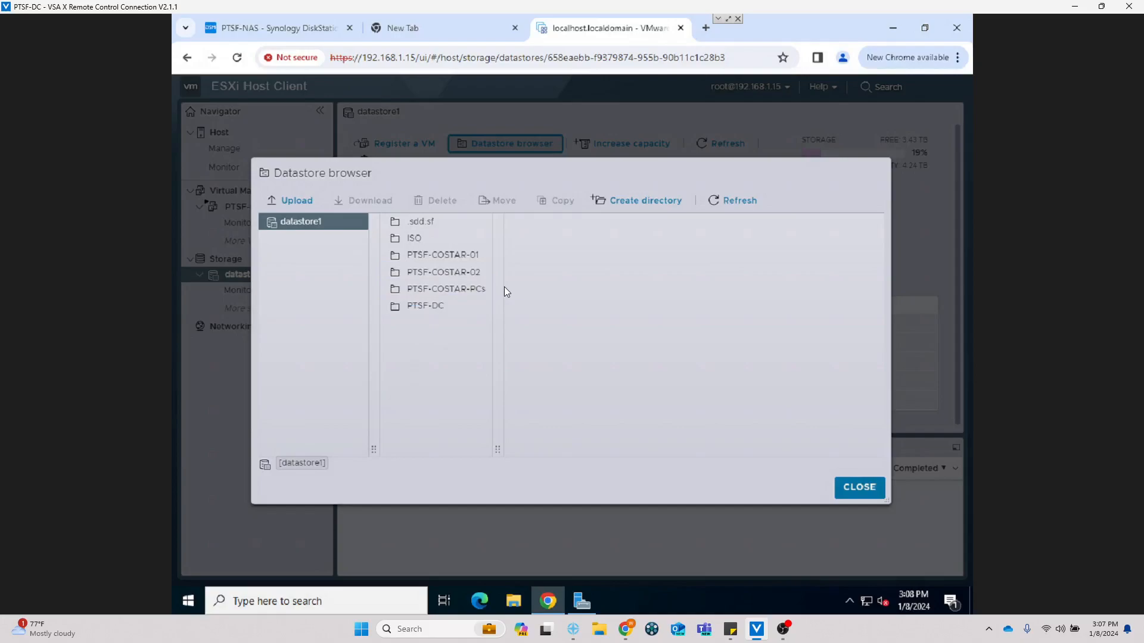
left_click(471, 272)
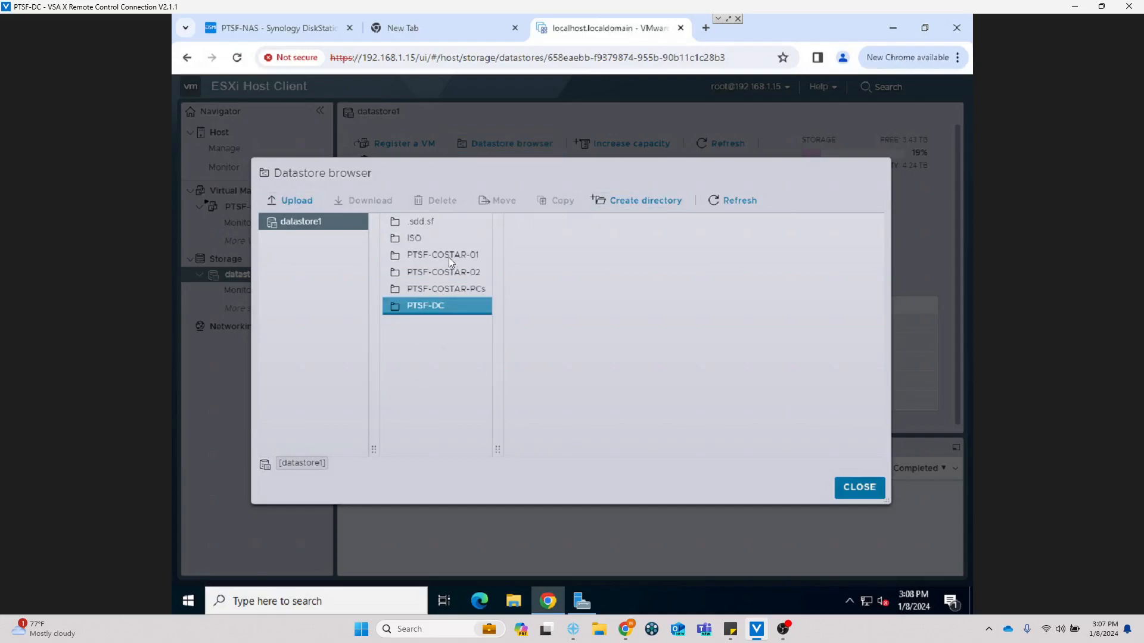
left_click(416, 241)
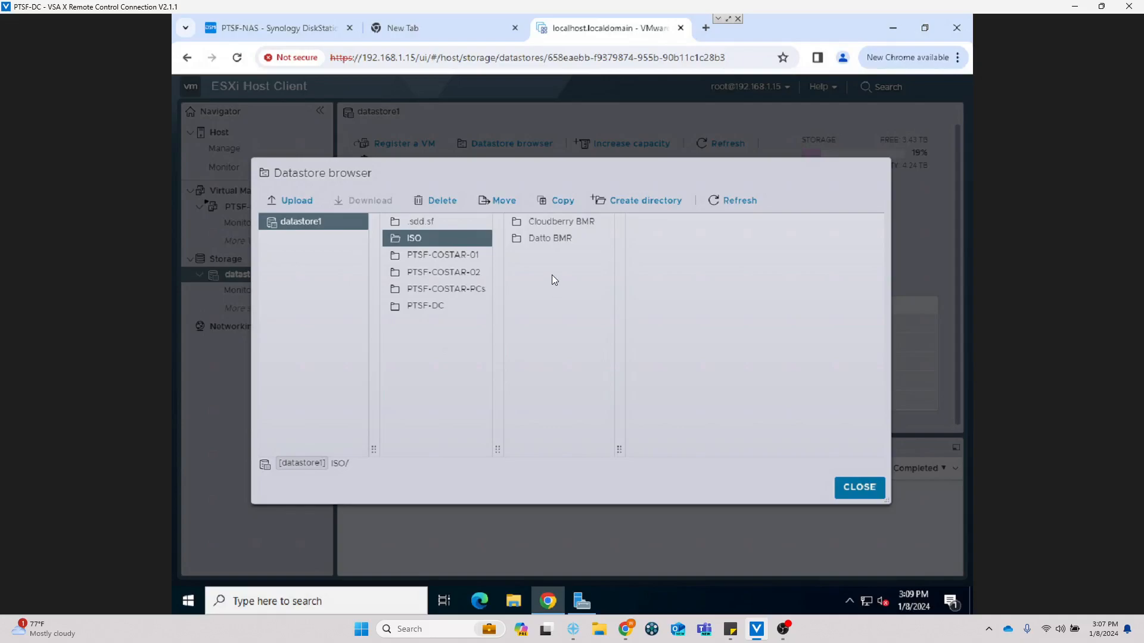
Step: Create a 'Windows 2022 Server' directory under ISO and open it
left_click(646, 200)
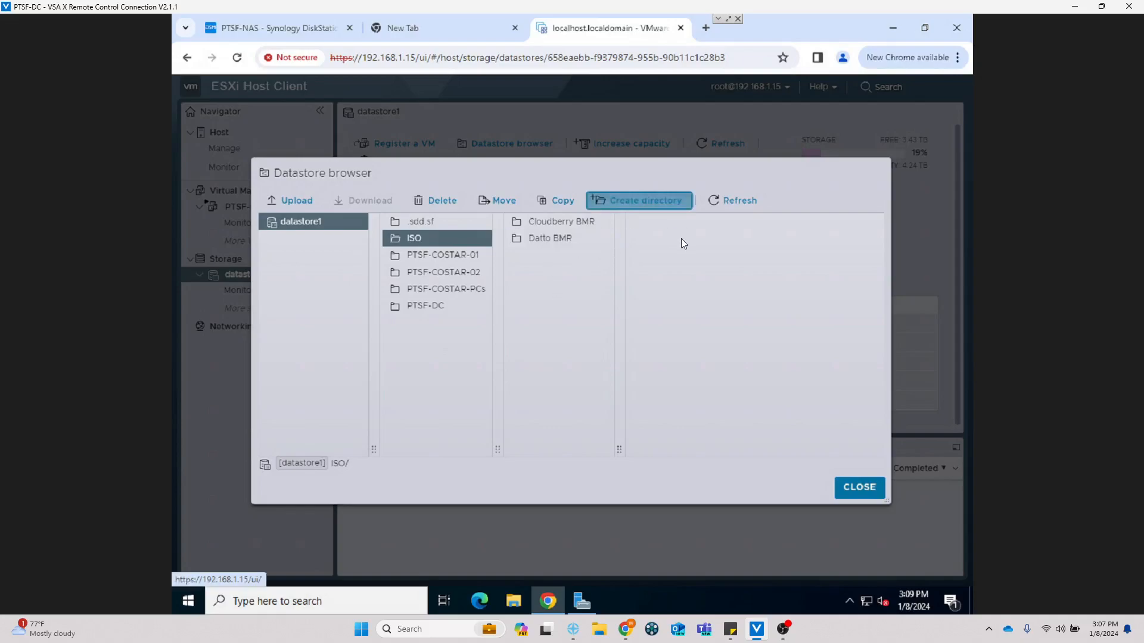
type("Windows 202")
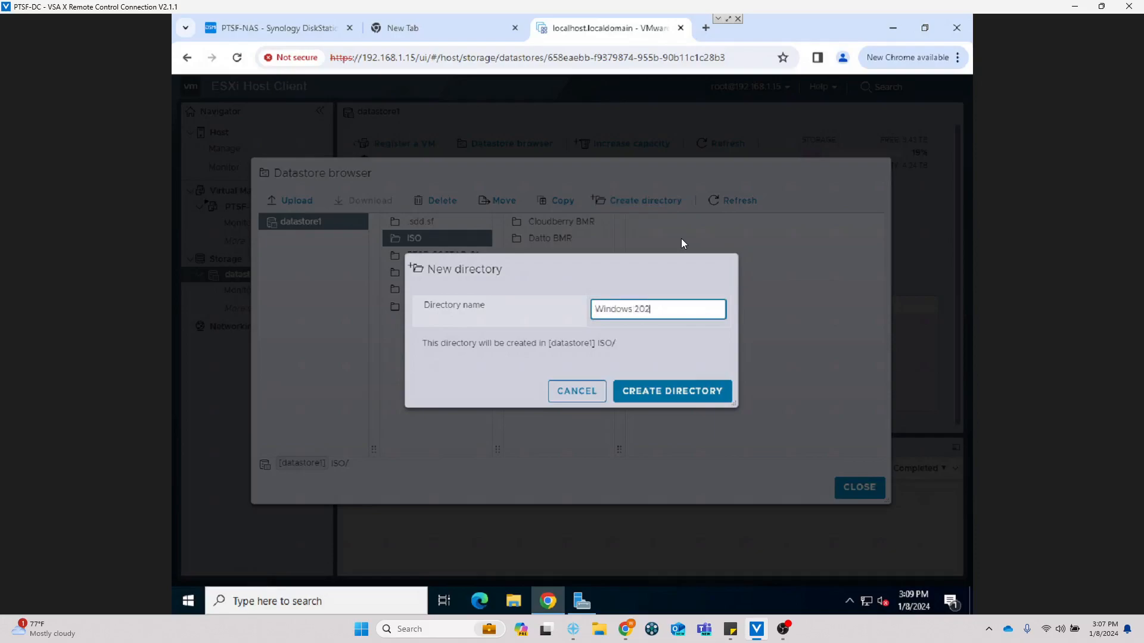
type("2 Server")
left_click(678, 399)
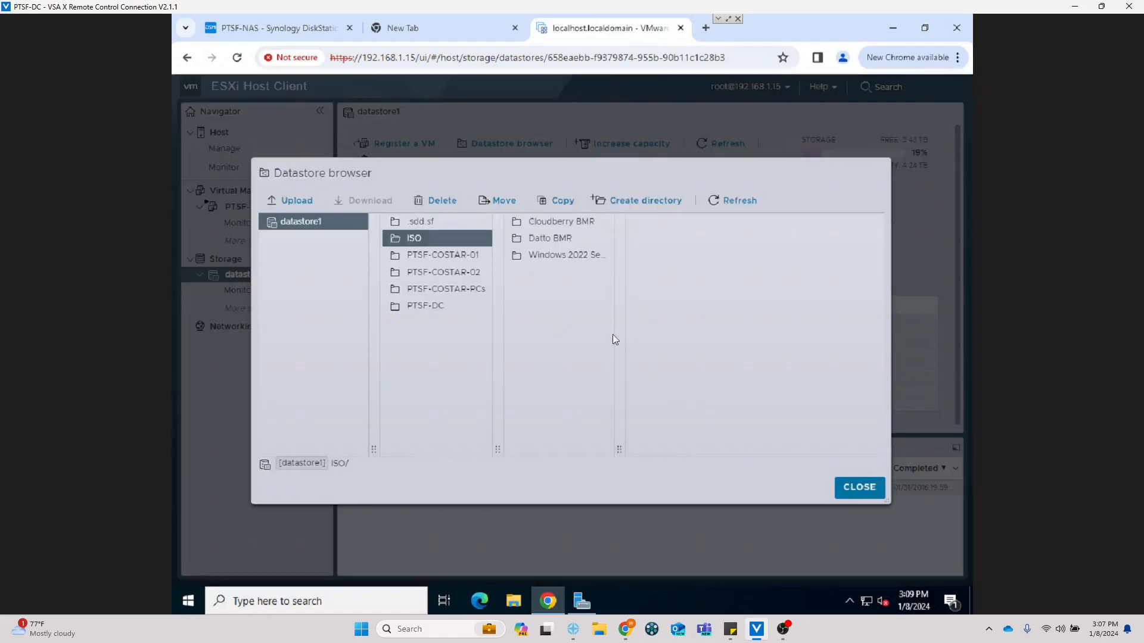
left_click(554, 239)
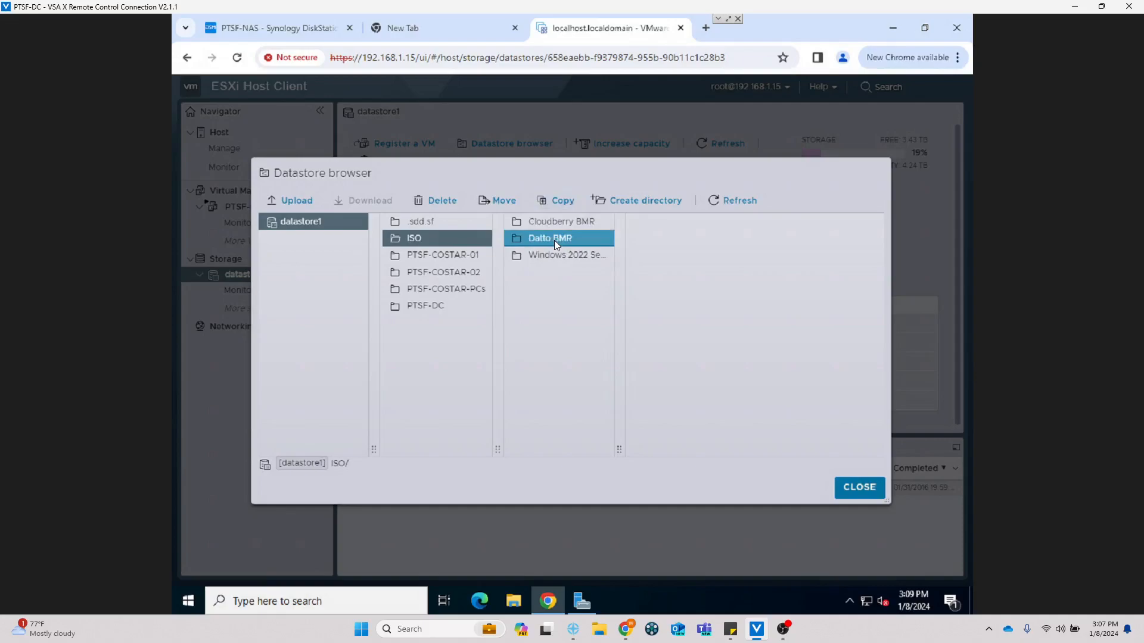
left_click(565, 222)
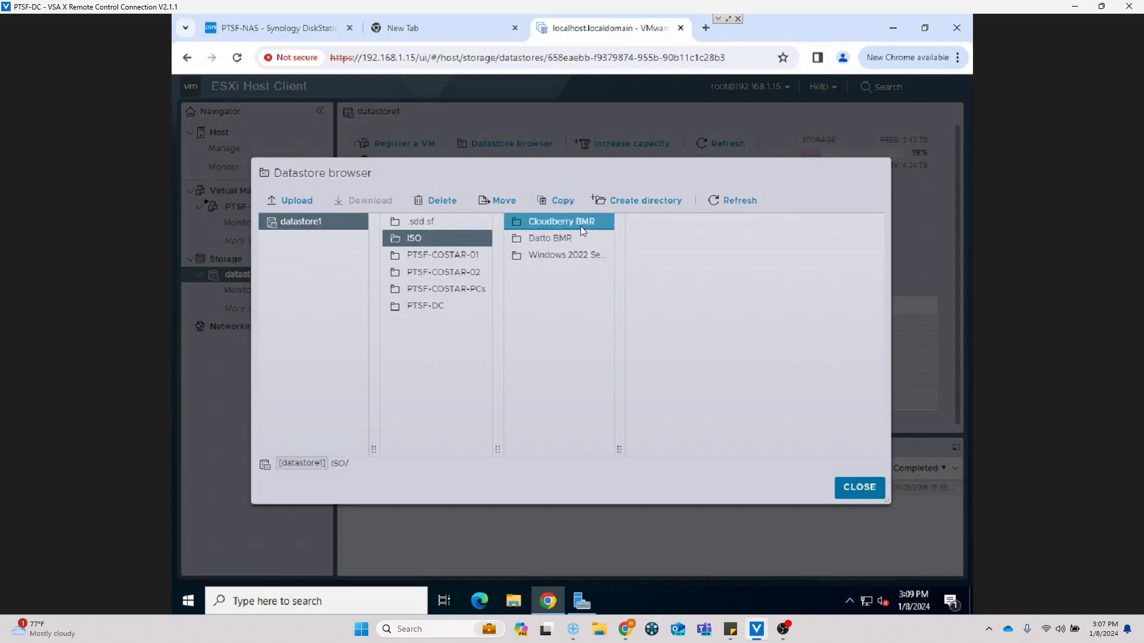
left_click(550, 239)
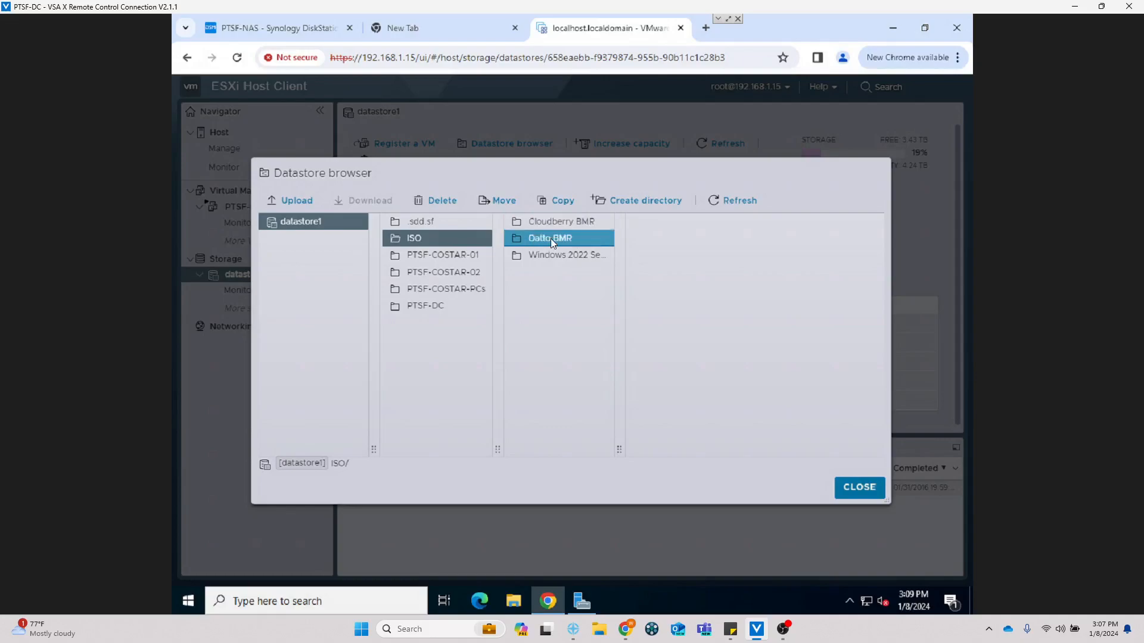
left_click(560, 256)
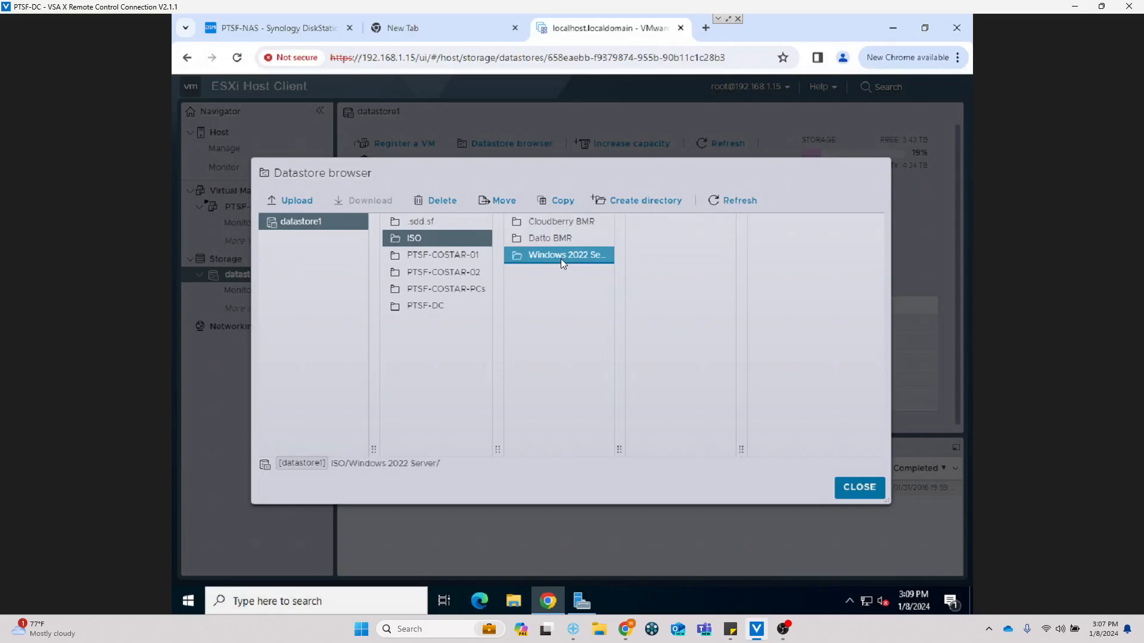
Step: Look through Downloads in the upload picker, cancel without uploading, and start a new browser tab
left_click(282, 199)
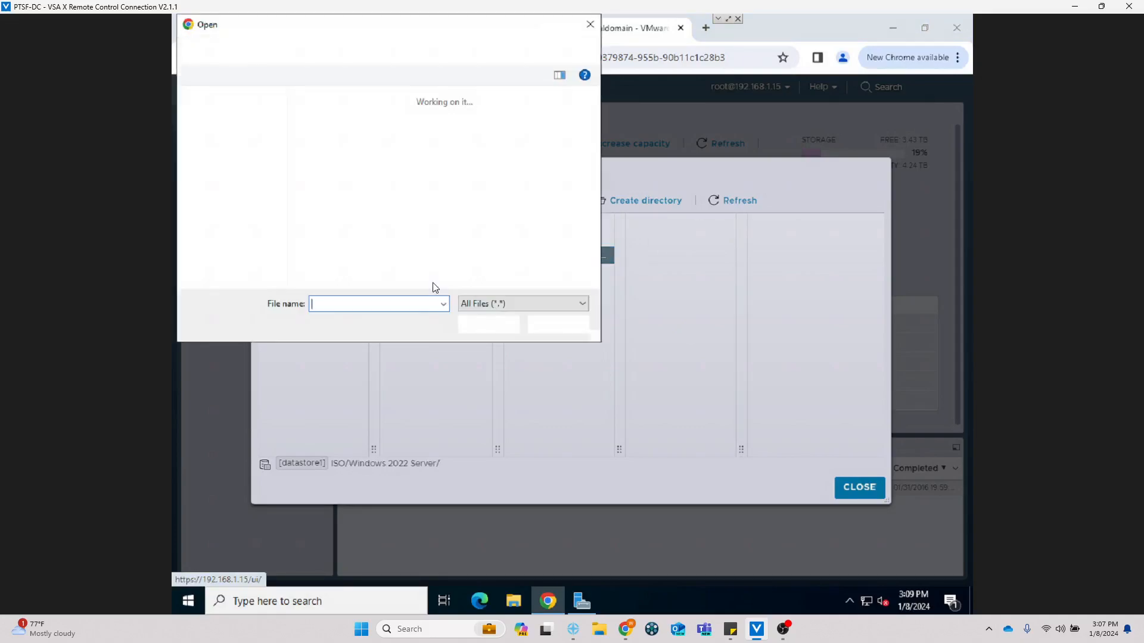
left_click(235, 139)
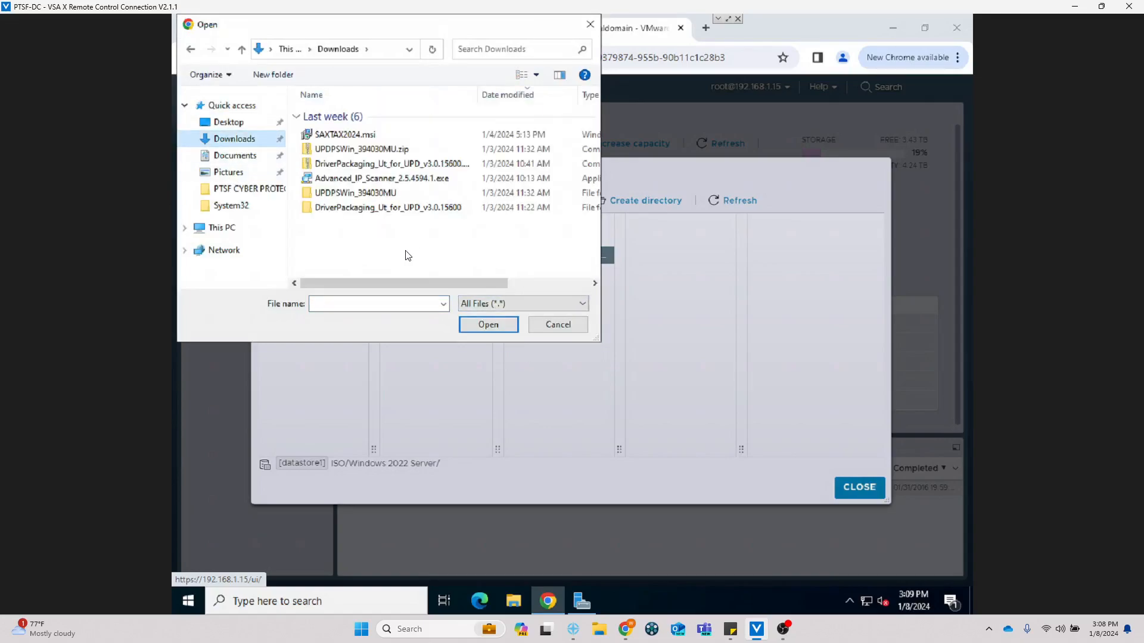
left_click_drag(596, 341, 737, 398)
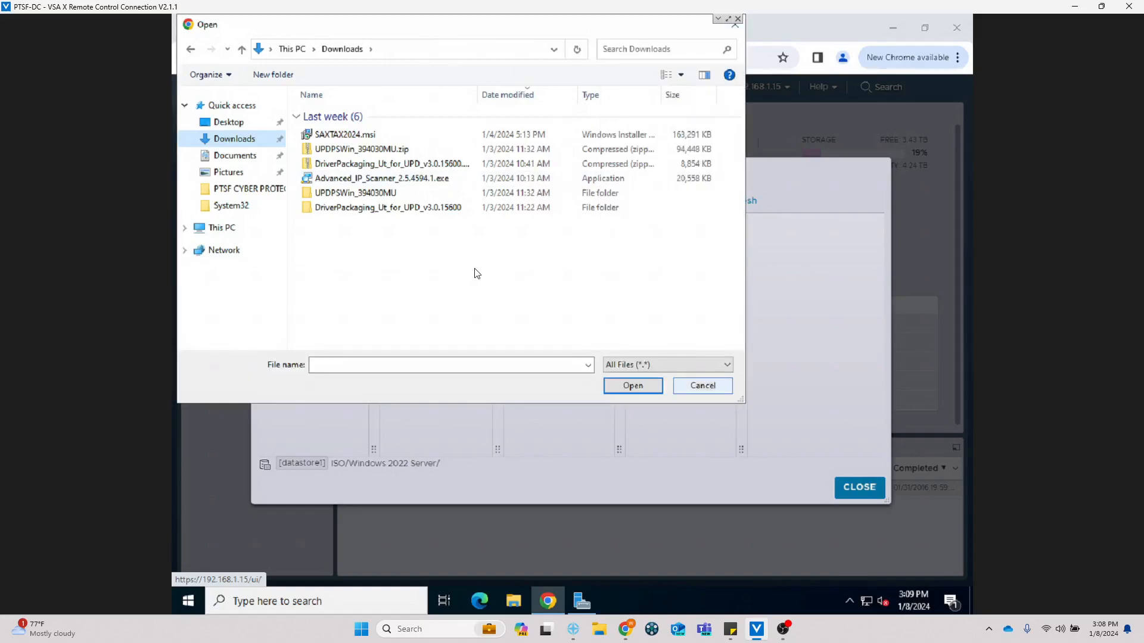
left_click_drag(430, 26, 532, 93)
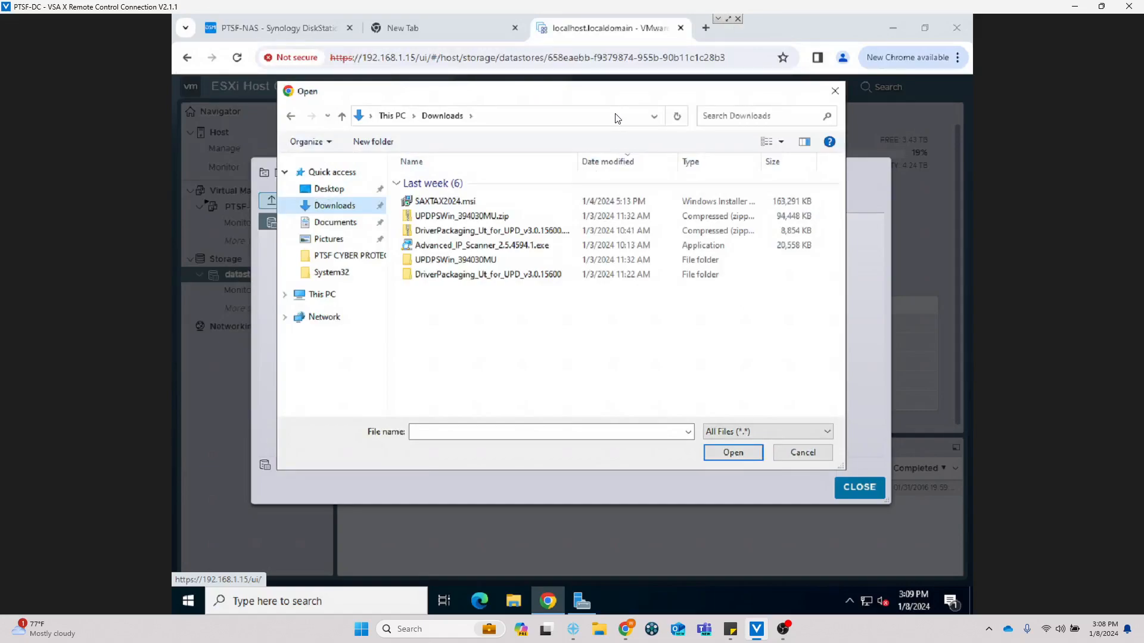
left_click(814, 454)
left_click(705, 28)
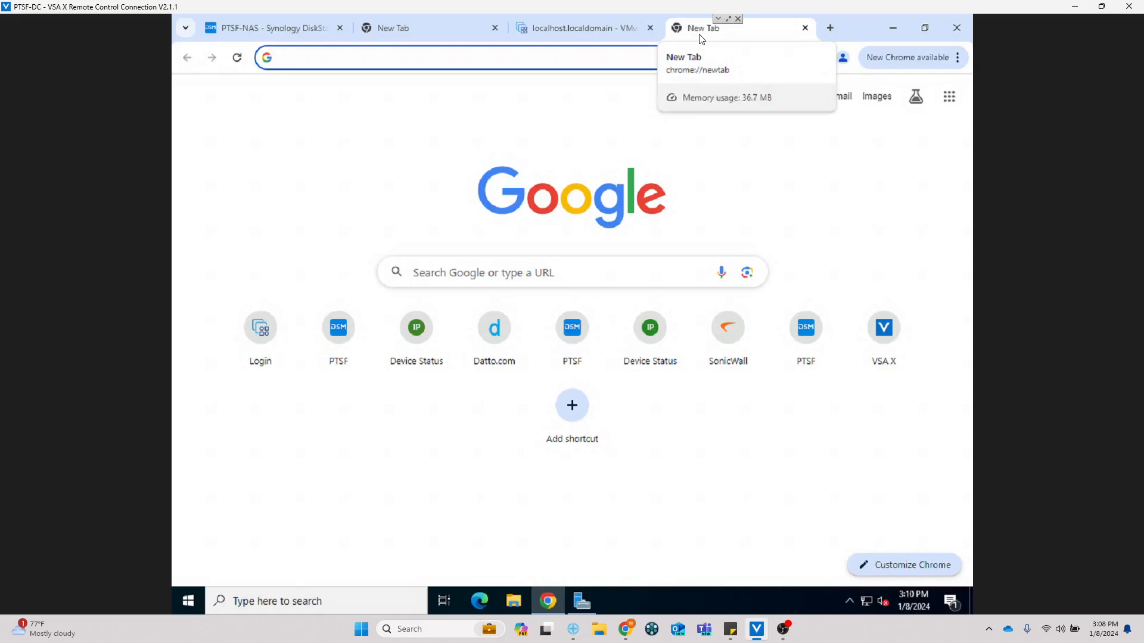
Step: Search Google for 'windows media creation tool', then 'windows server 2022', staying signed out
type("windows me")
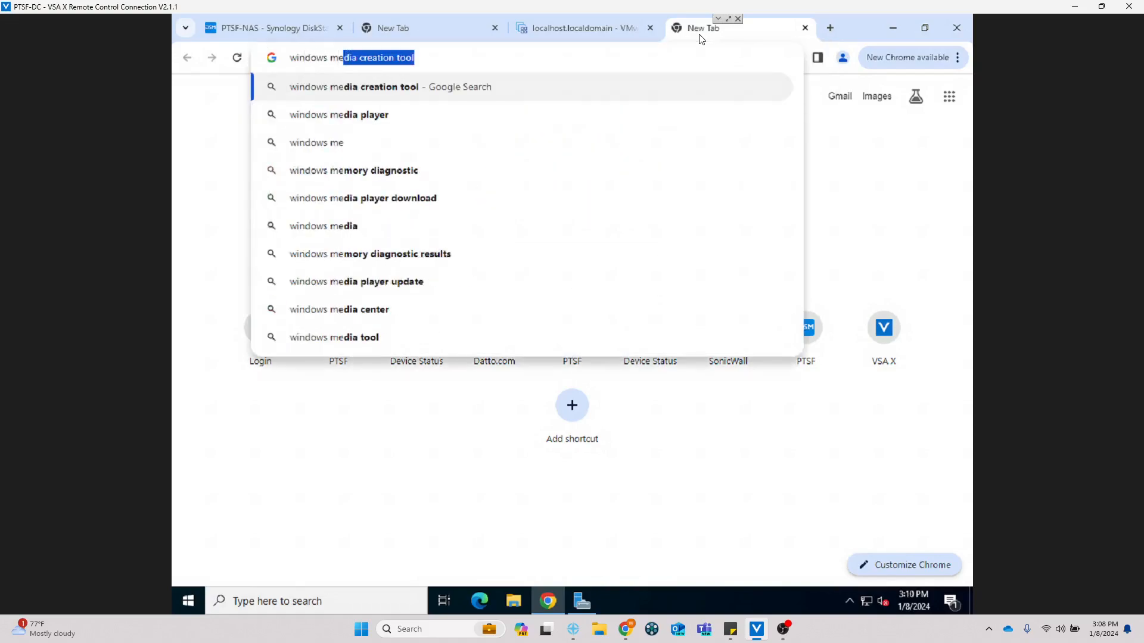
type("dia creation tool")
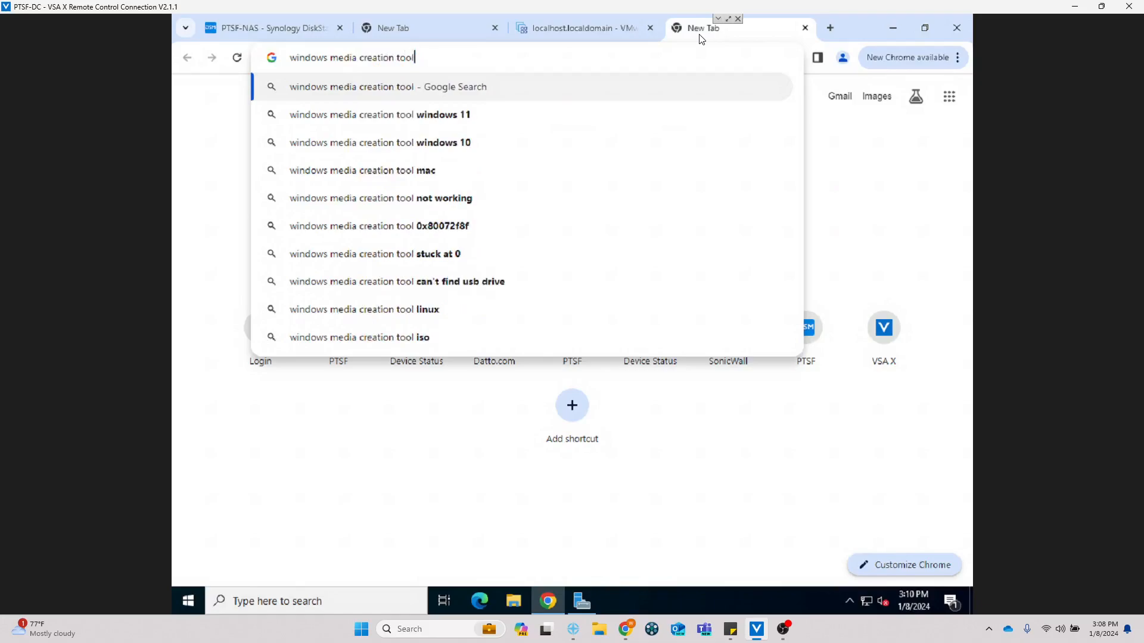
key("Return")
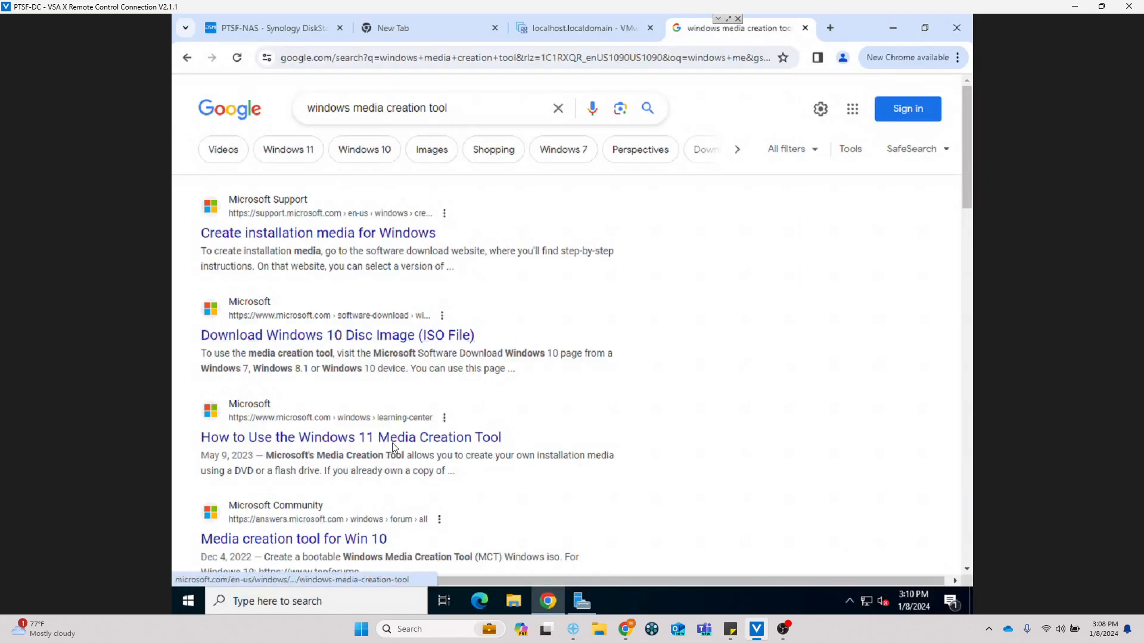
left_click_drag(479, 111, 361, 125)
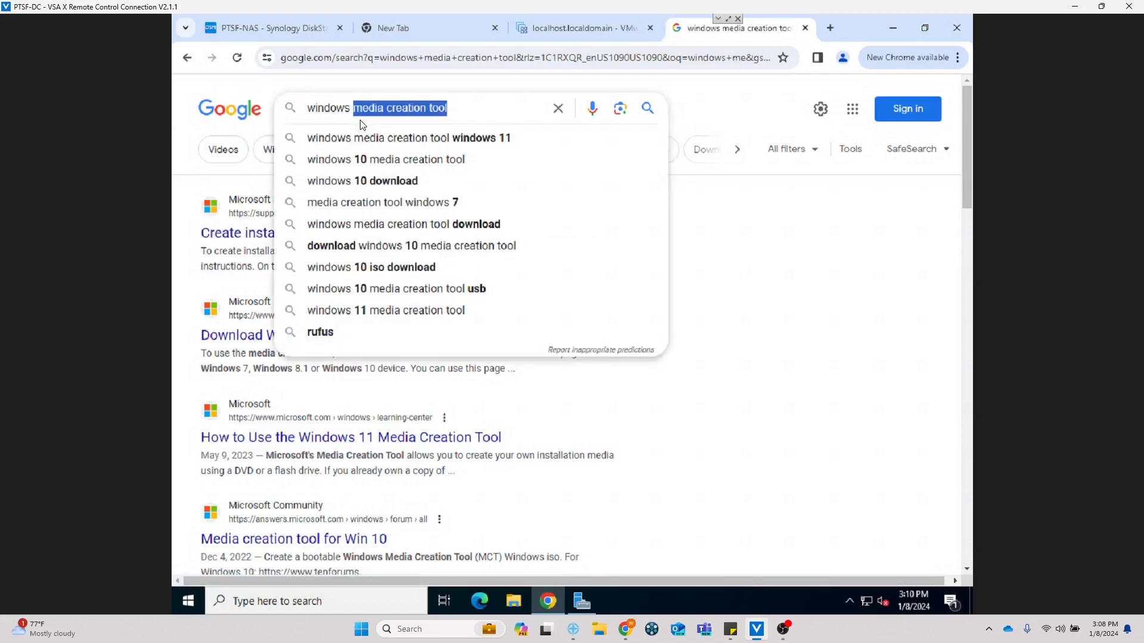
type("server 2022")
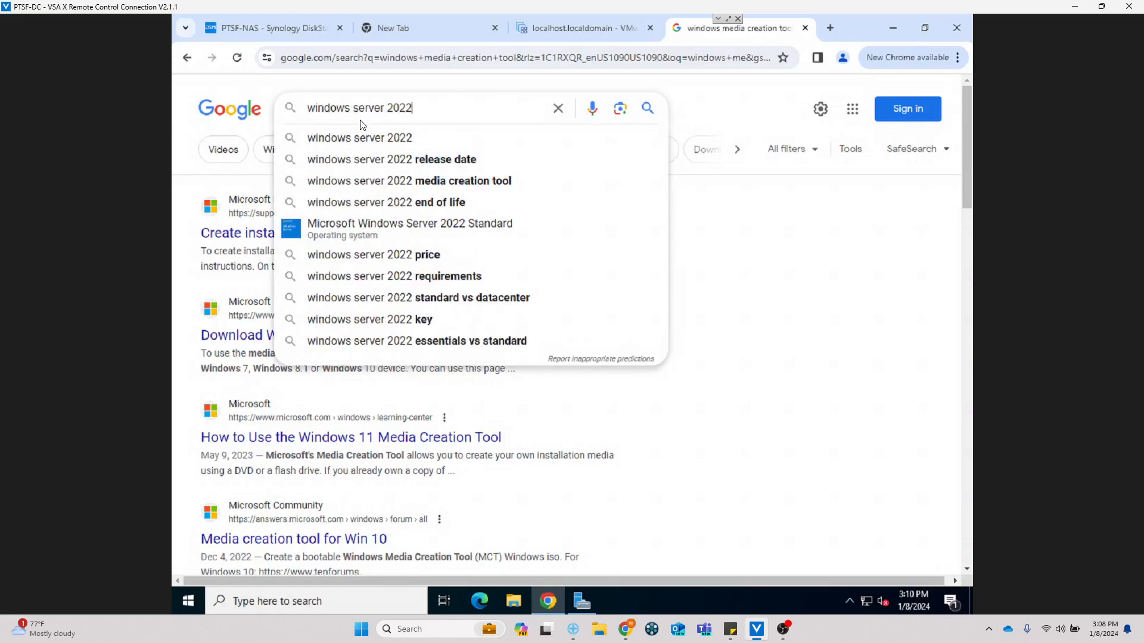
key("Return")
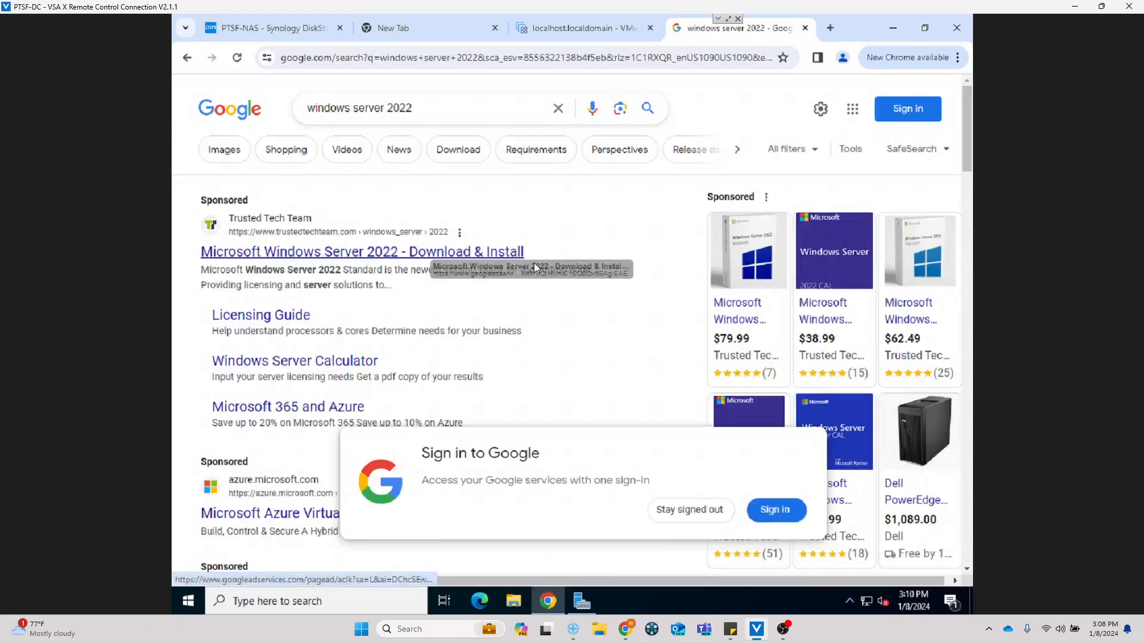
left_click(699, 514)
scroll(303, 561, "down", 3)
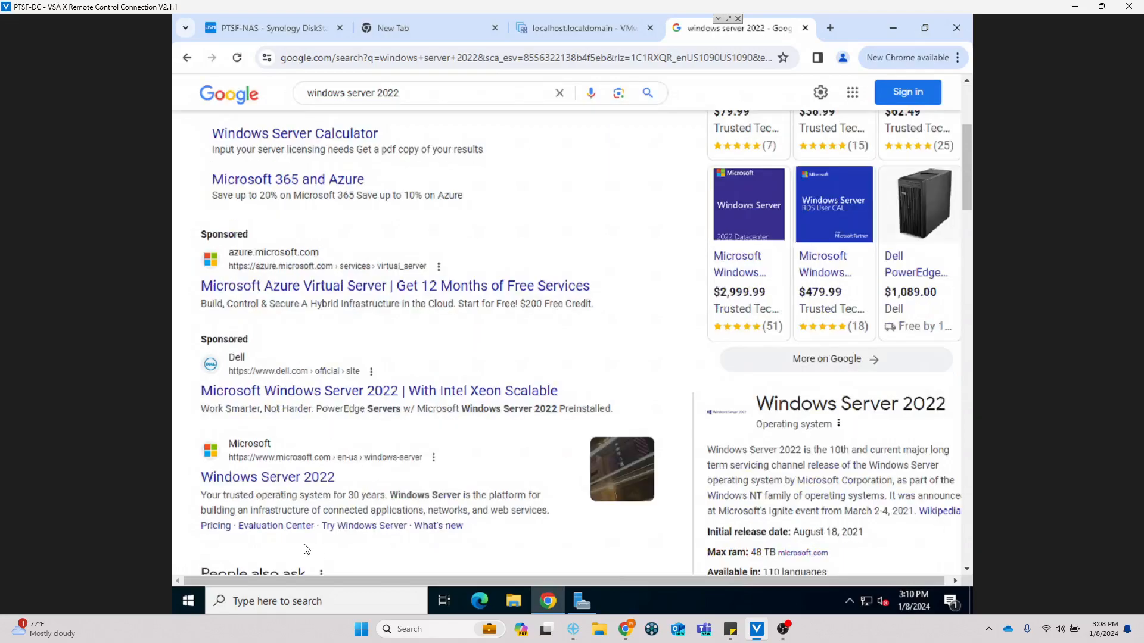
Step: Go from Microsoft's Windows Server 2022 page through Try now and Download free trial to the ISO download
left_click(323, 478)
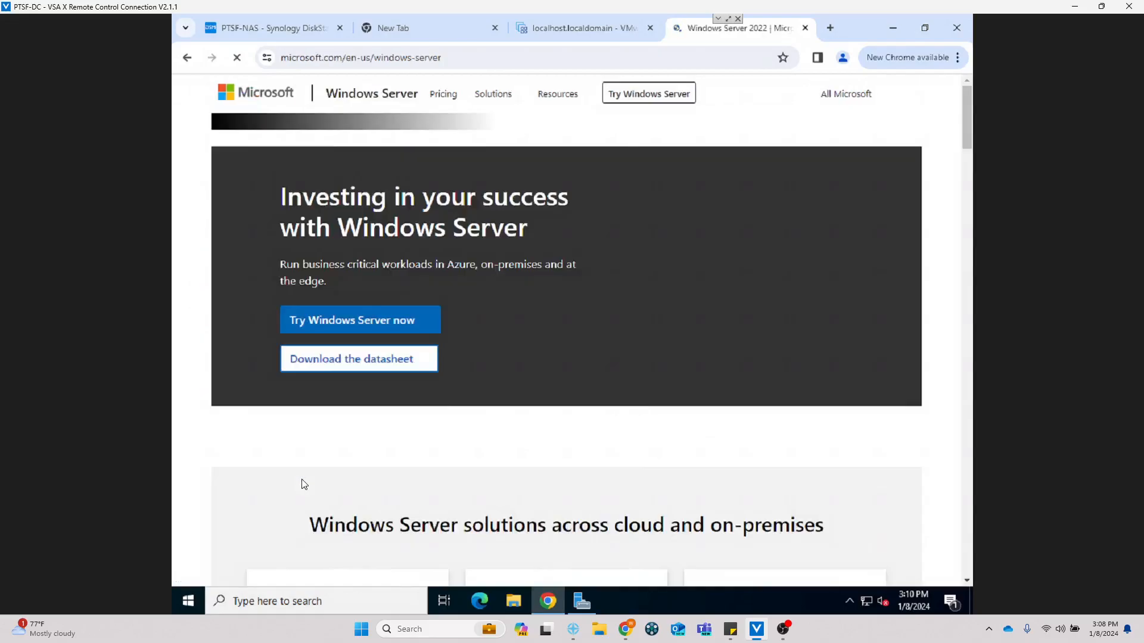
left_click(402, 325)
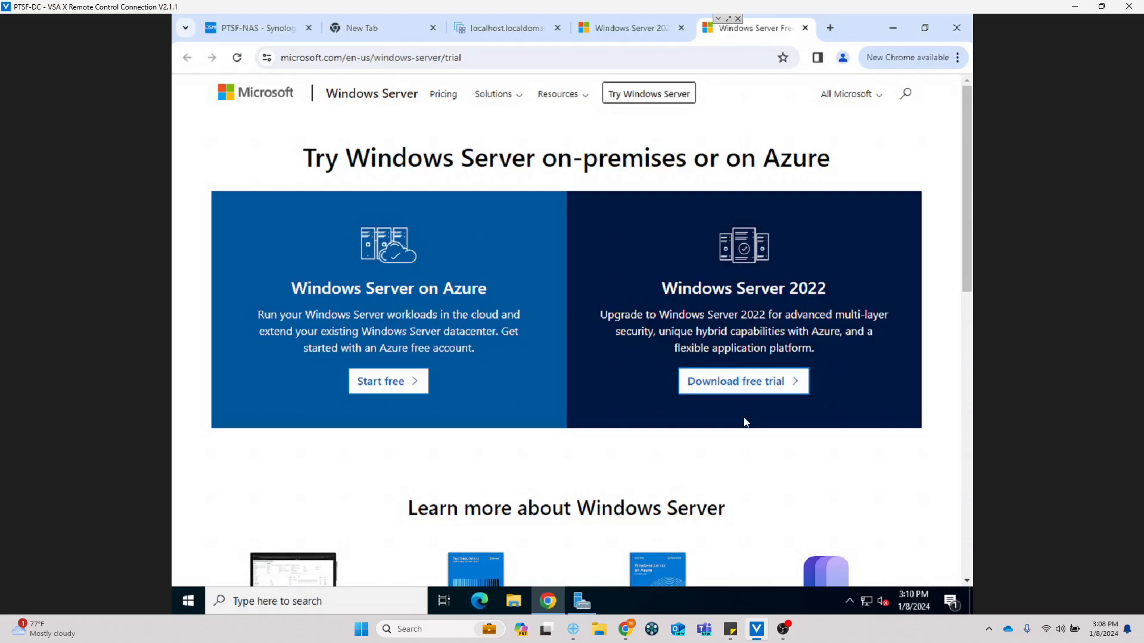
left_click(758, 382)
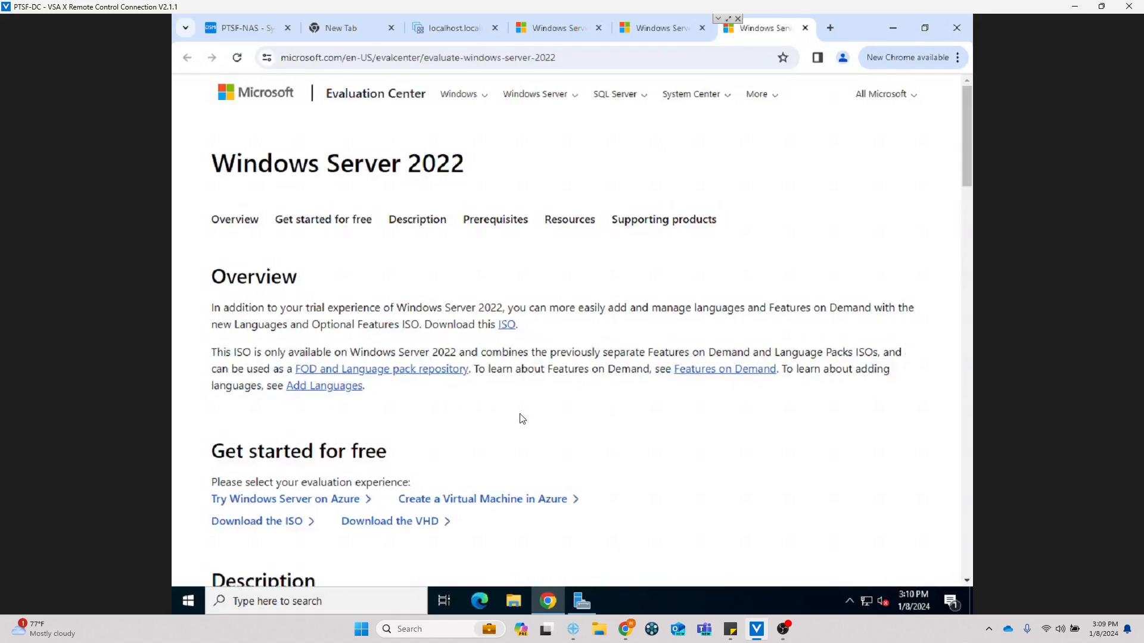
left_click(275, 524)
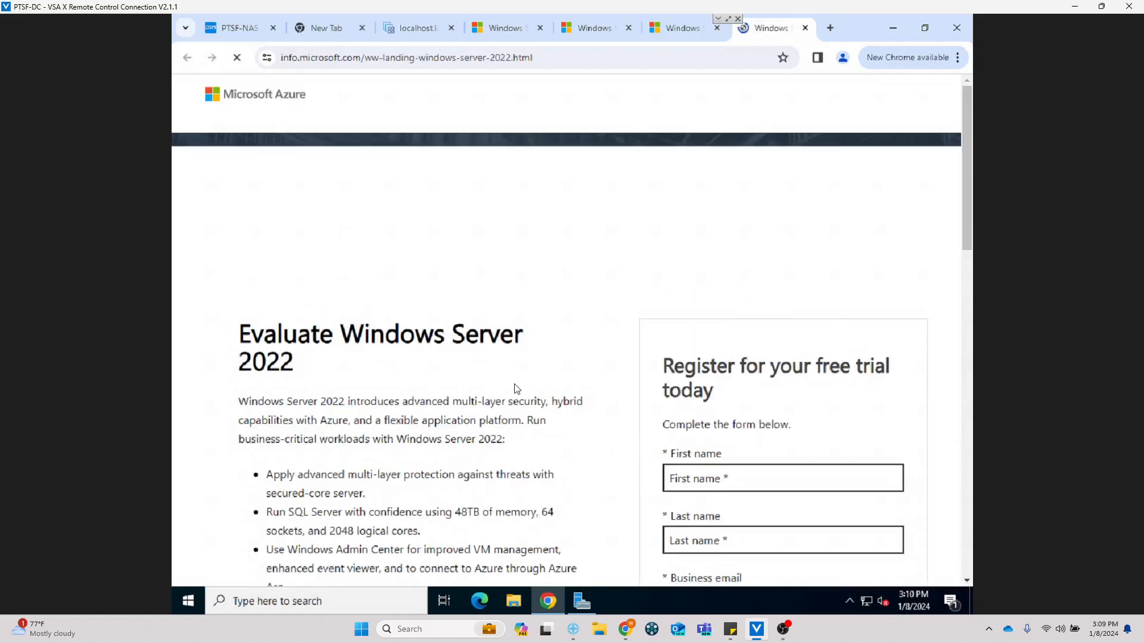
Step: Fill in the trial form's first name, last name, e-mail address and company name
scroll(635, 352, "down", 6)
scroll(676, 244, "up", 4)
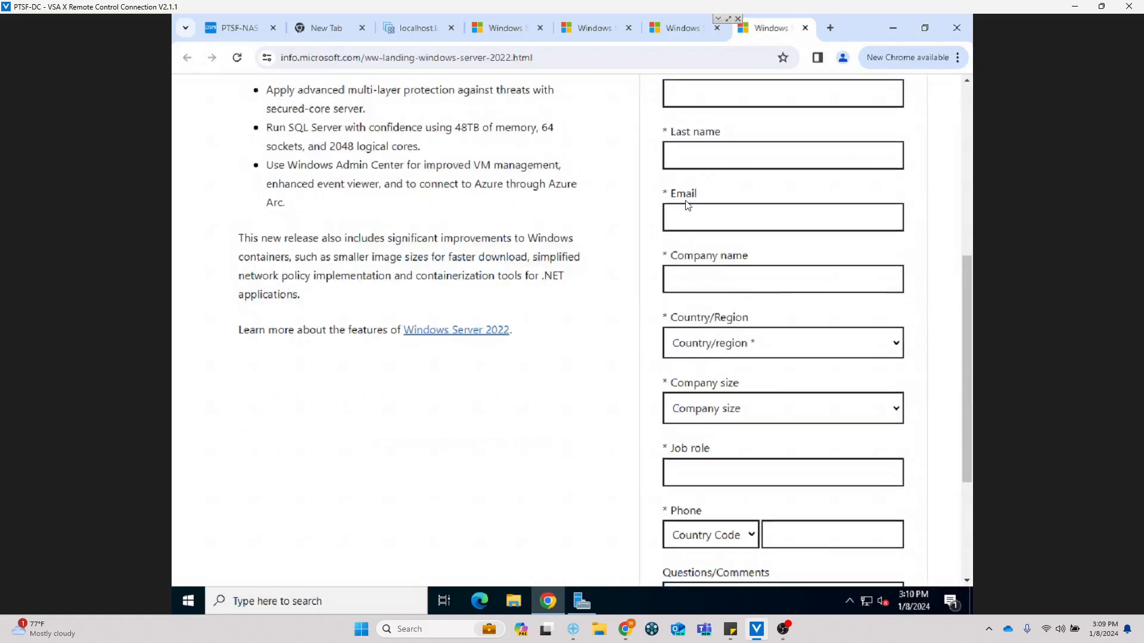
left_click(691, 242)
key("Tab")
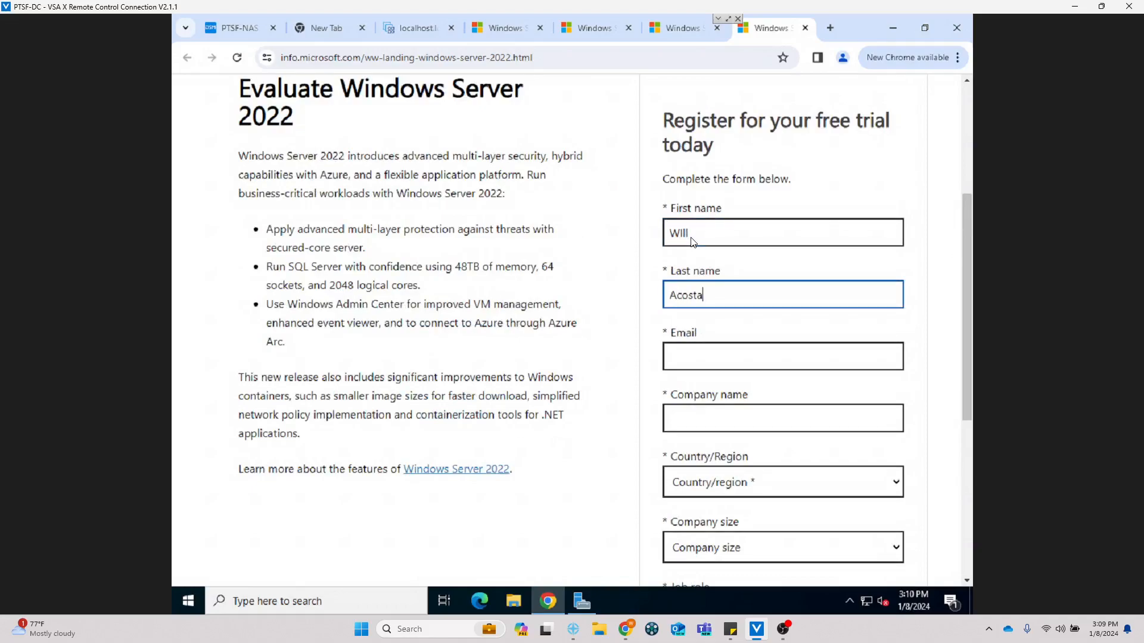
key("Tab")
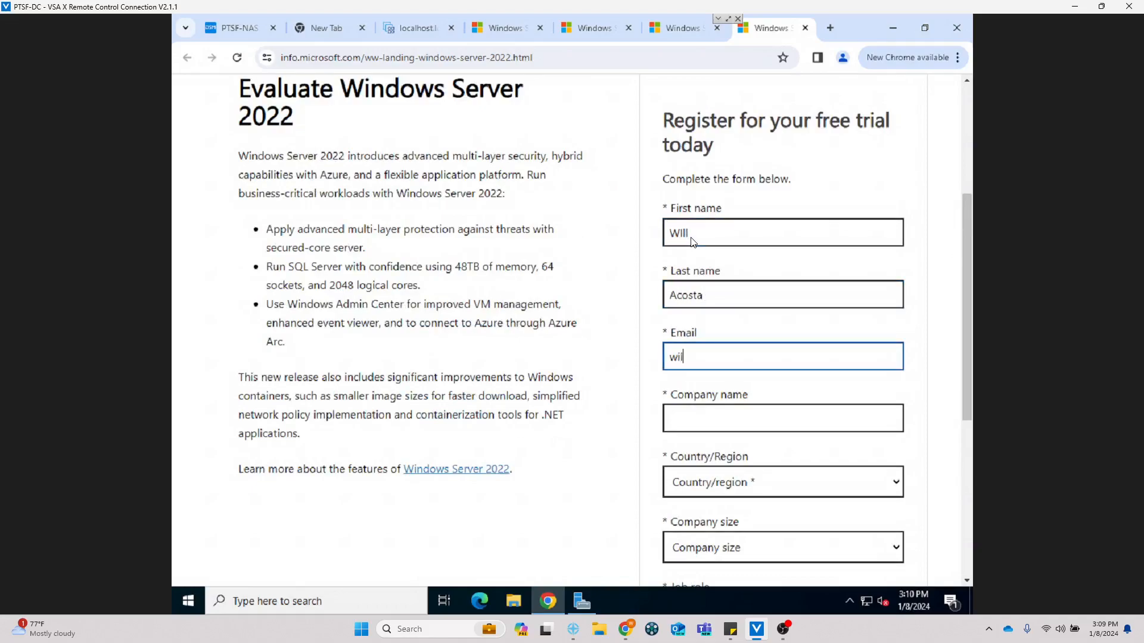
key("Tab")
type("Netcom")
Step: Choose United Kingdom as country, company size 1, job role IT Manager, and enter the phone number
key("Tab")
key("Down")
key("u")
key("Down")
key("Down")
key("Down")
key("Down")
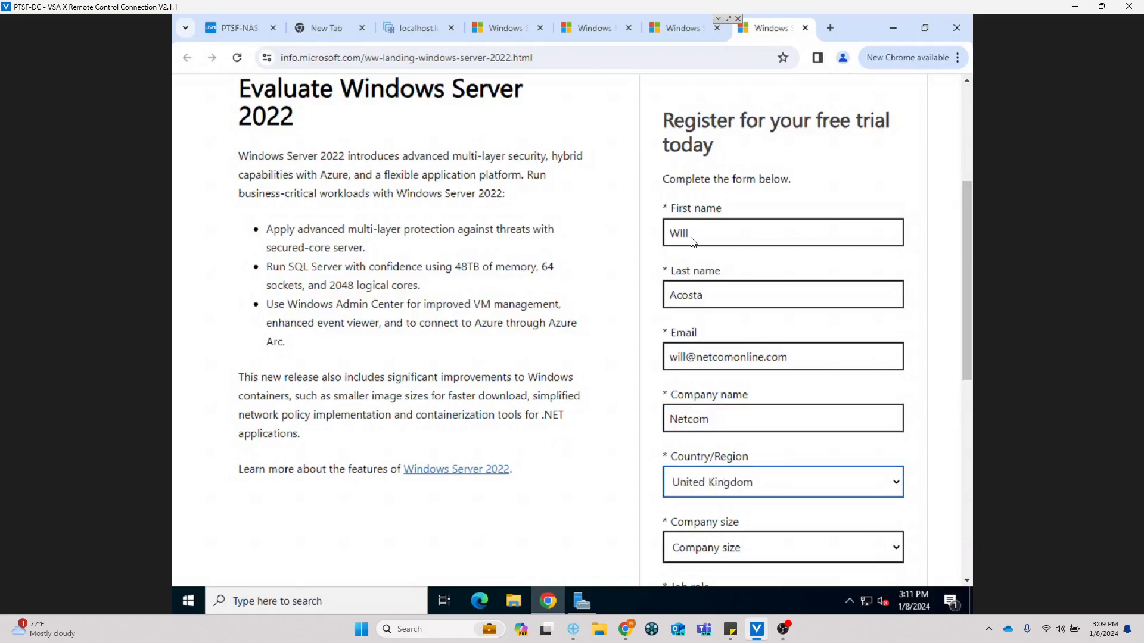
key("Tab")
key("Down")
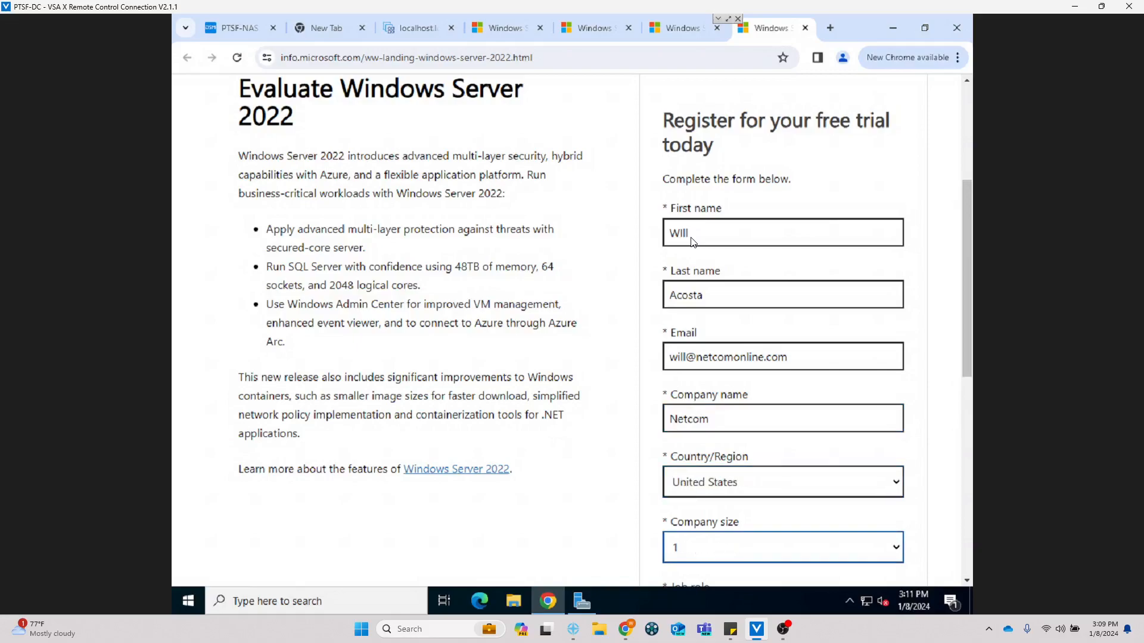
key("Tab")
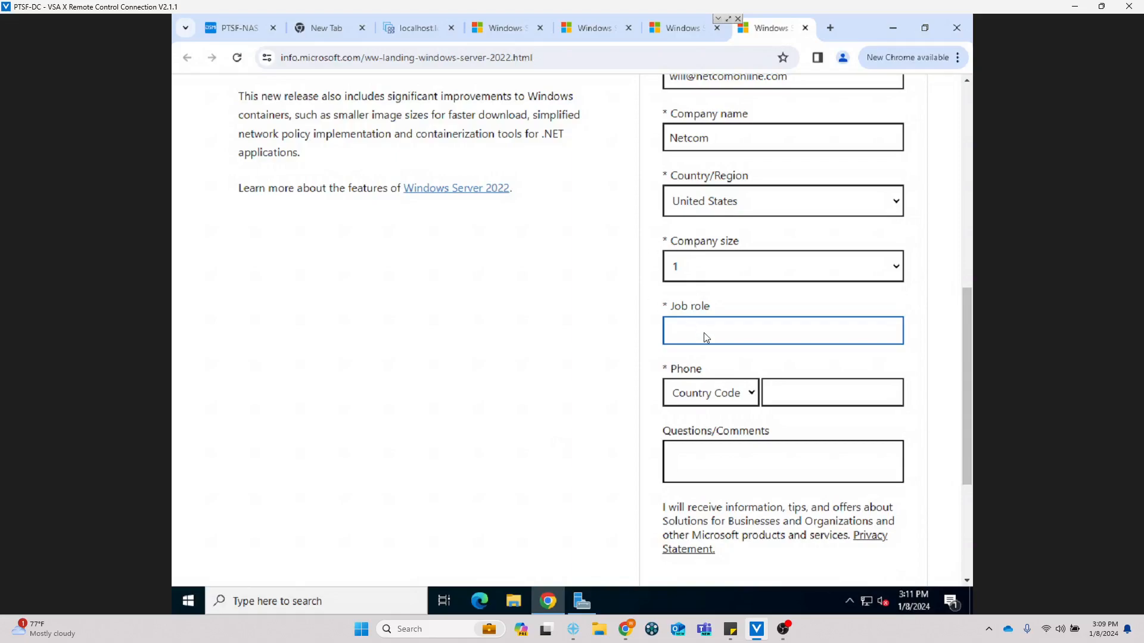
type("IT Manager")
key("Tab")
key("Tab")
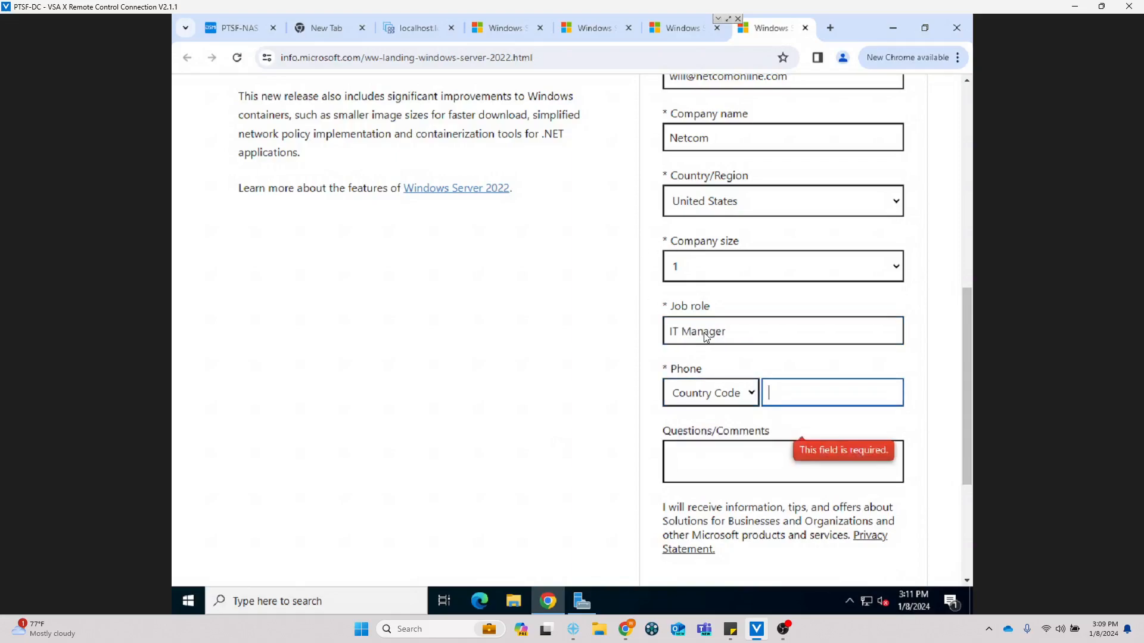
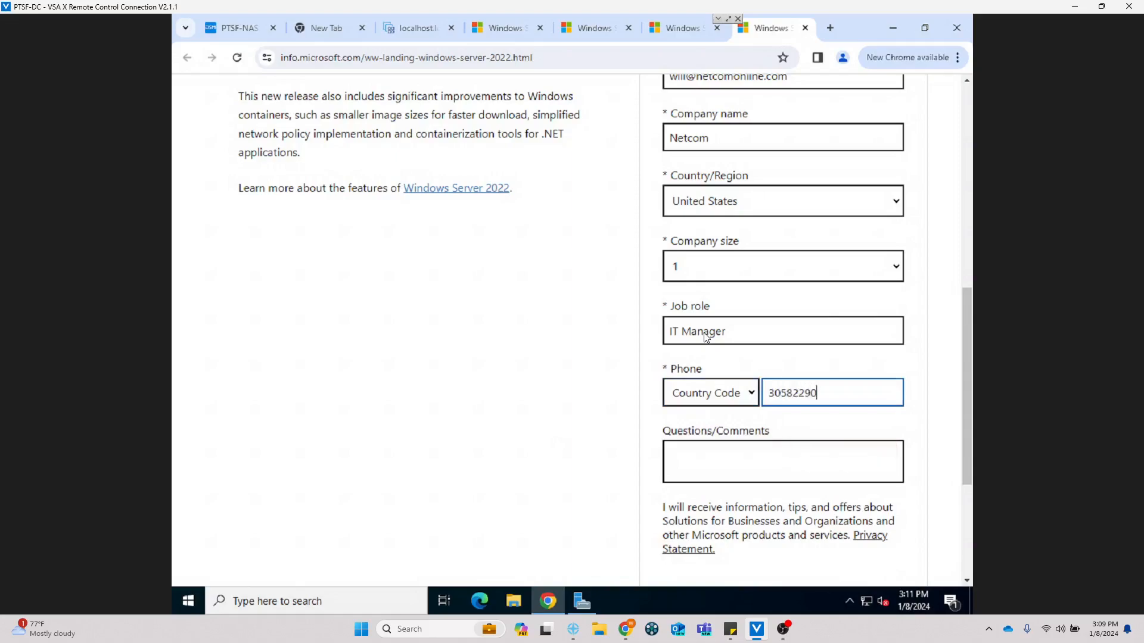
Step: Set the phone country code to United States and submit the form with Download now
left_click(678, 401)
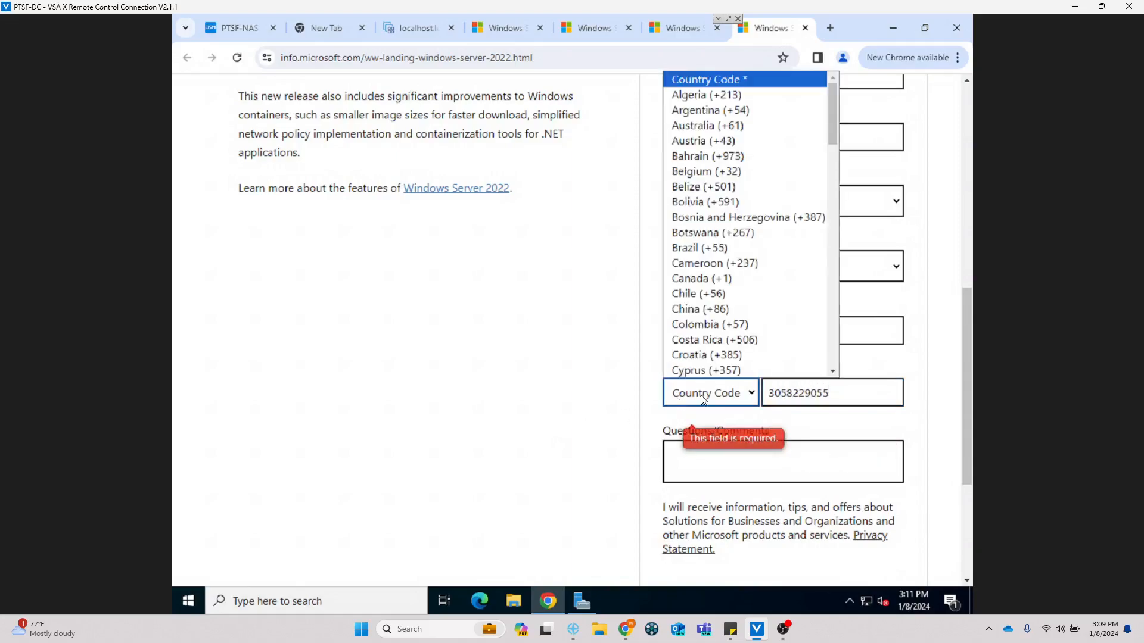
key("u")
key("Down")
key("Down")
key("Down")
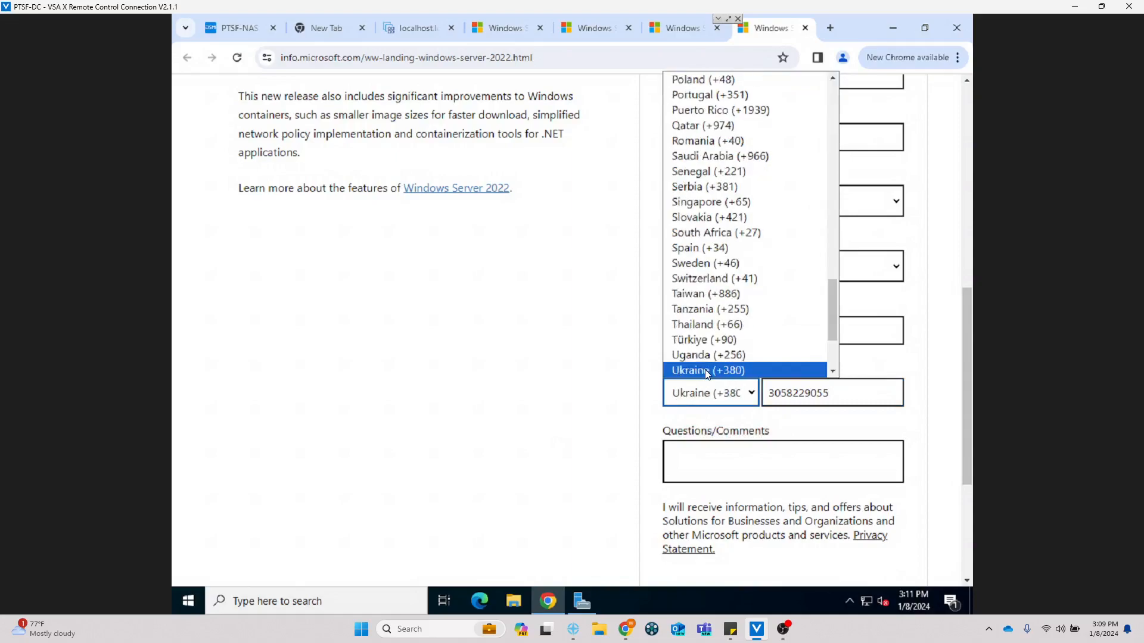
key("Down")
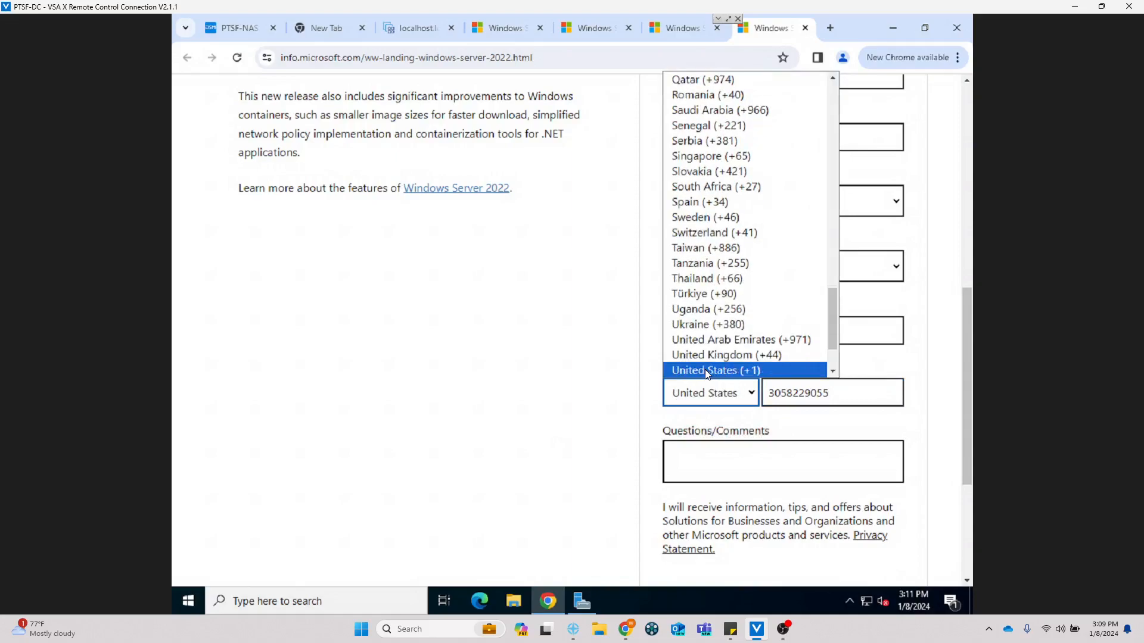
key("Return")
scroll(741, 525, "down", 4)
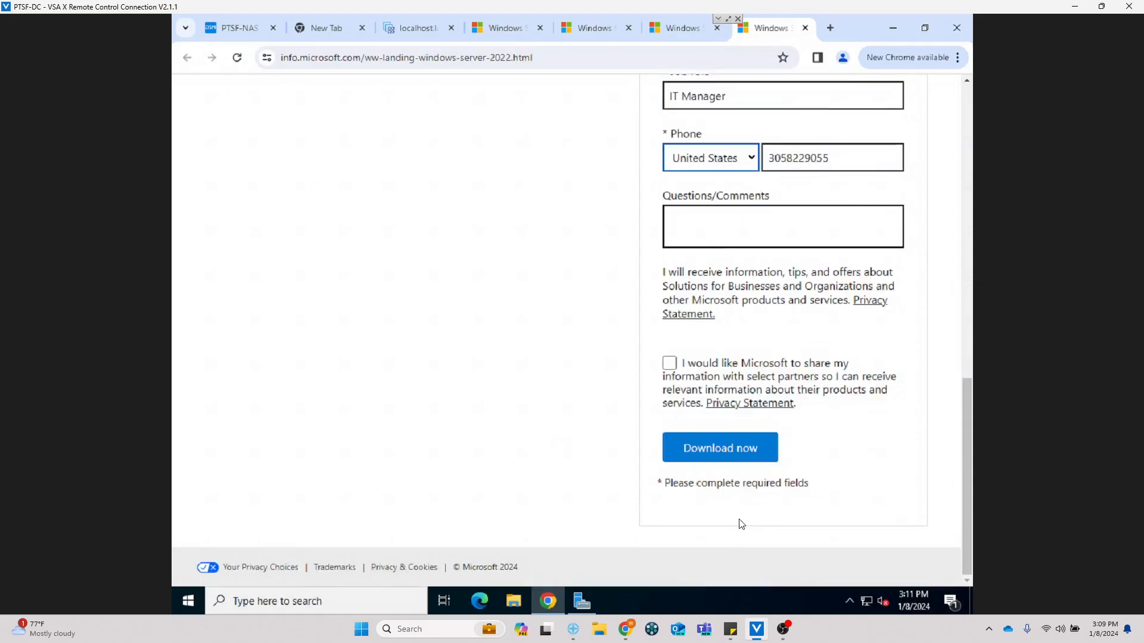
left_click(717, 455)
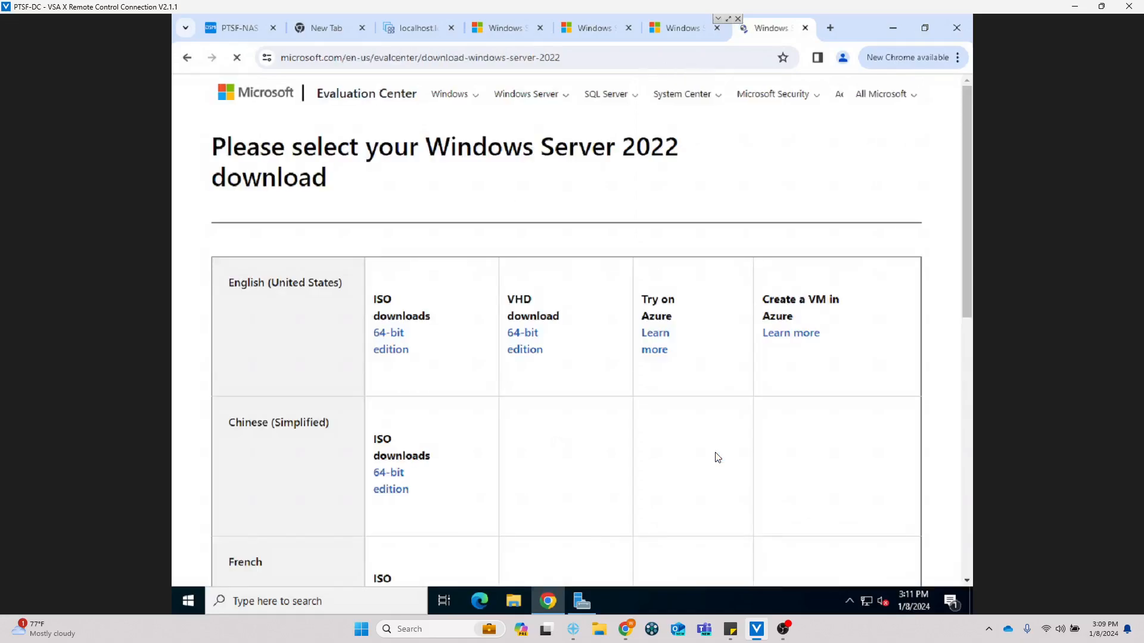
Step: Start downloading the English (United States) 64-bit Windows Server 2022 evaluation ISO
left_click(399, 337)
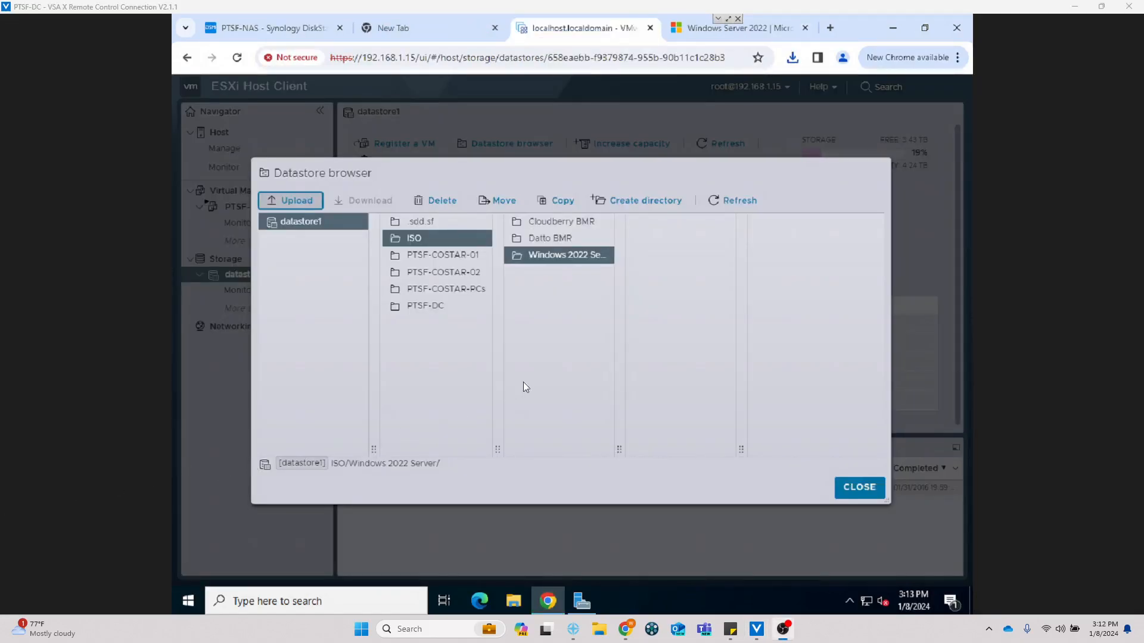
Step: Upload SERVER_EVAL_x64FRE_en-us.iso from Downloads into the ISO/Windows 2022 Server folder
left_click(299, 203)
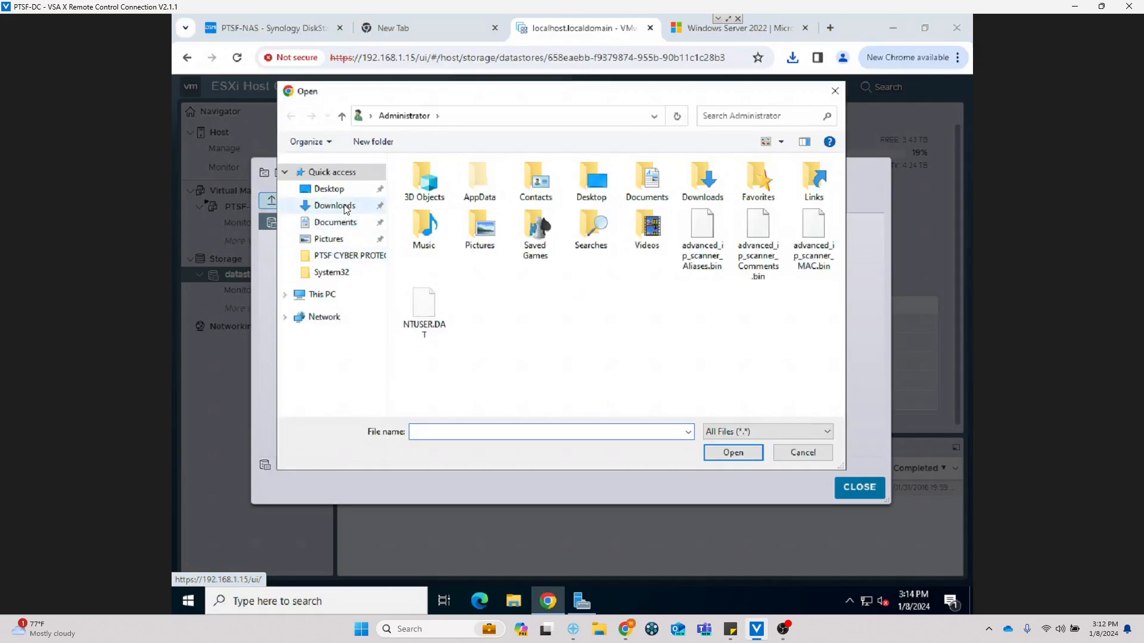
left_click(333, 206)
left_click(472, 202)
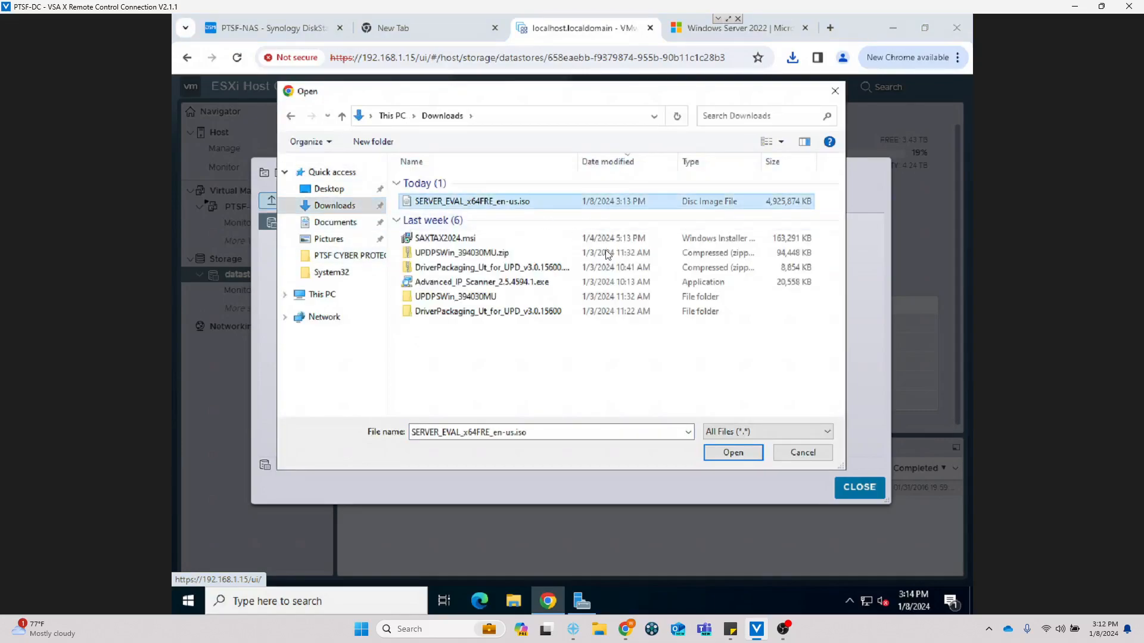
left_click(728, 454)
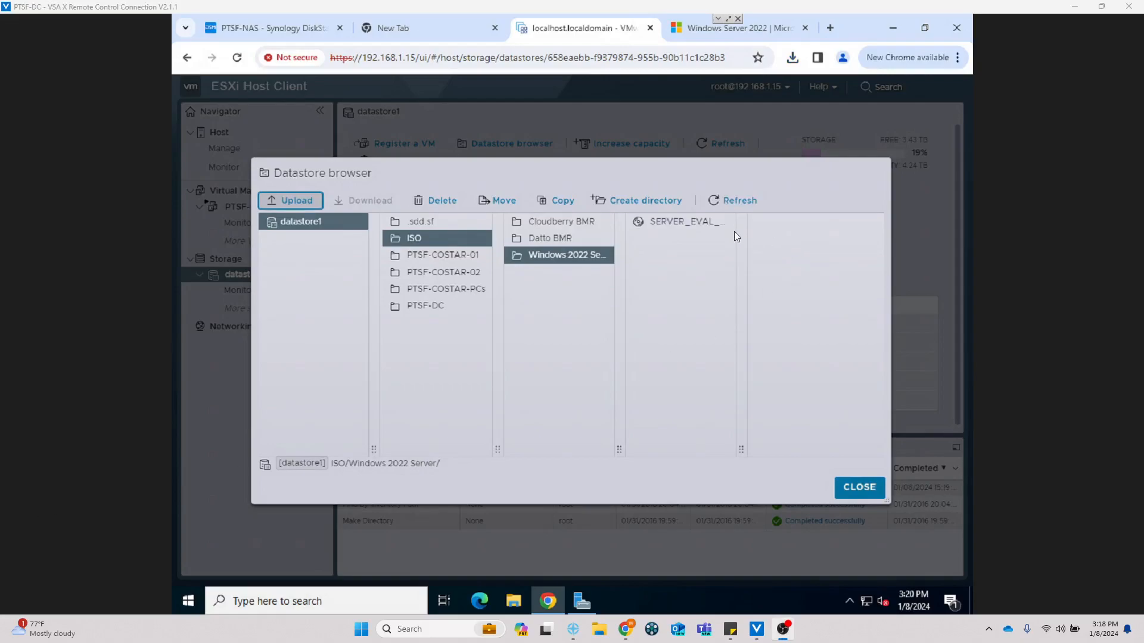
Step: Close the datastore browser and start a new virtual machine from Create/Register VM
left_click(699, 219)
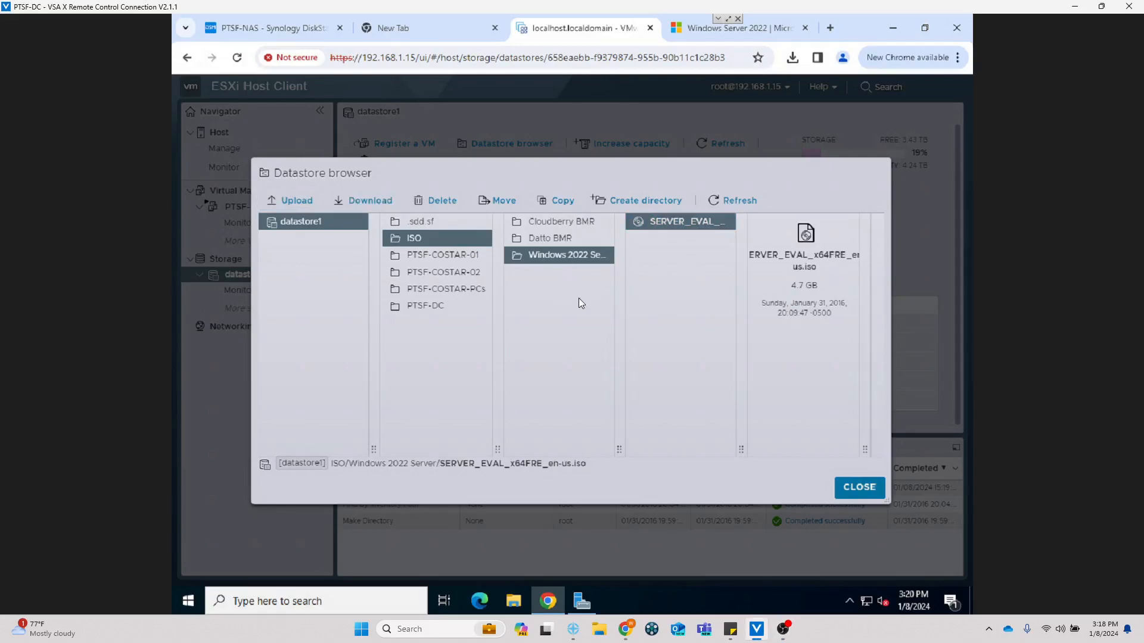
left_click(859, 487)
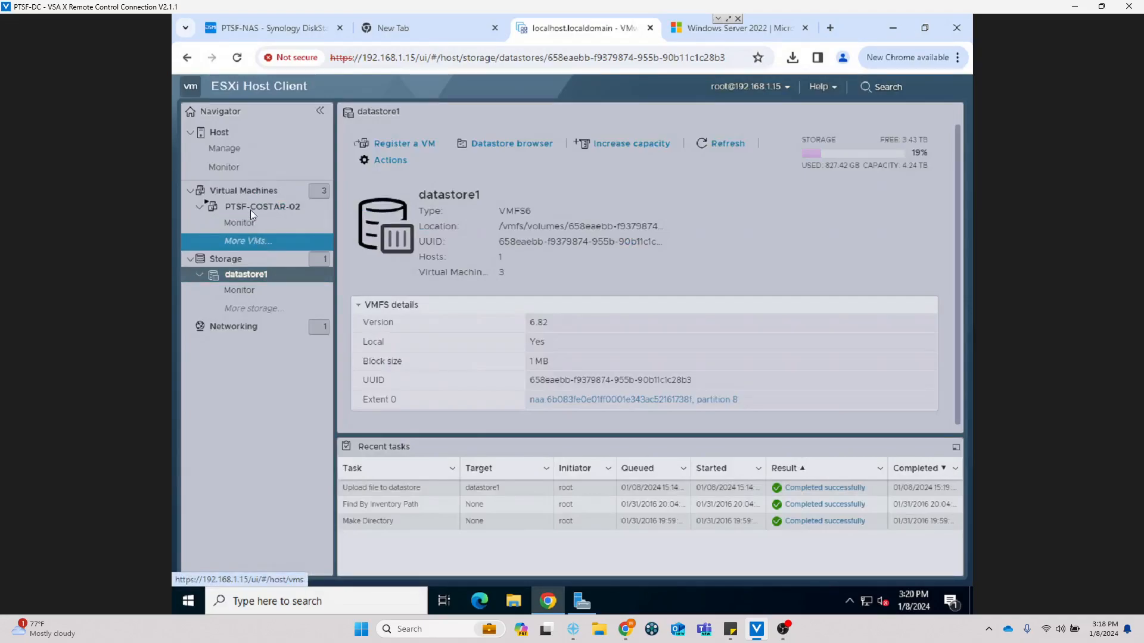
left_click(252, 191)
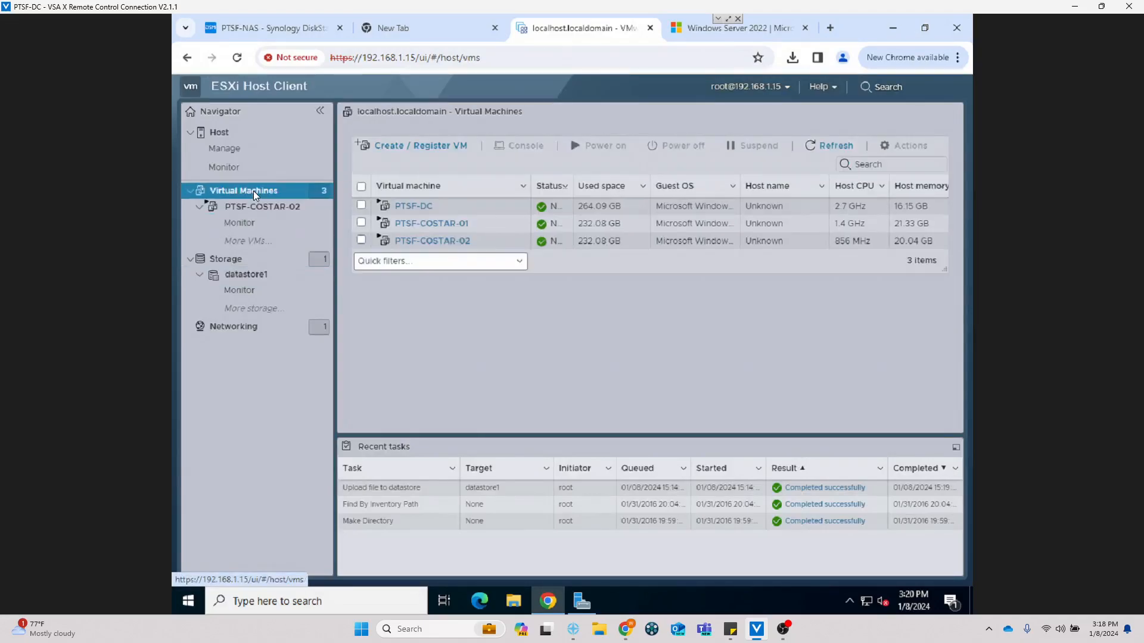
right_click(252, 190)
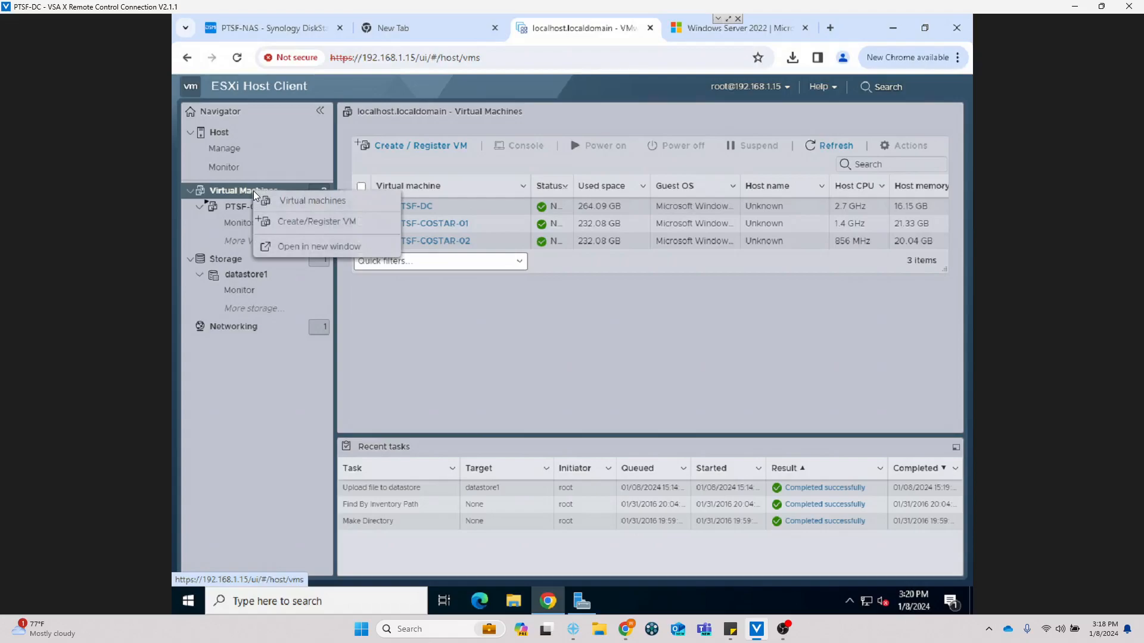
left_click(295, 223)
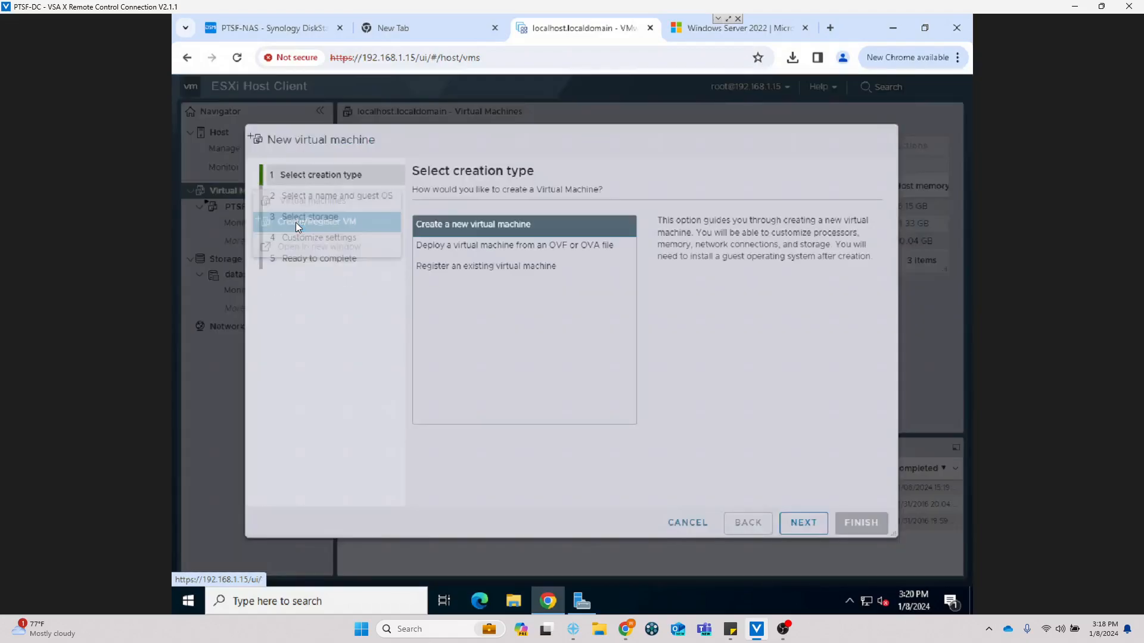
left_click(455, 227)
left_click(798, 524)
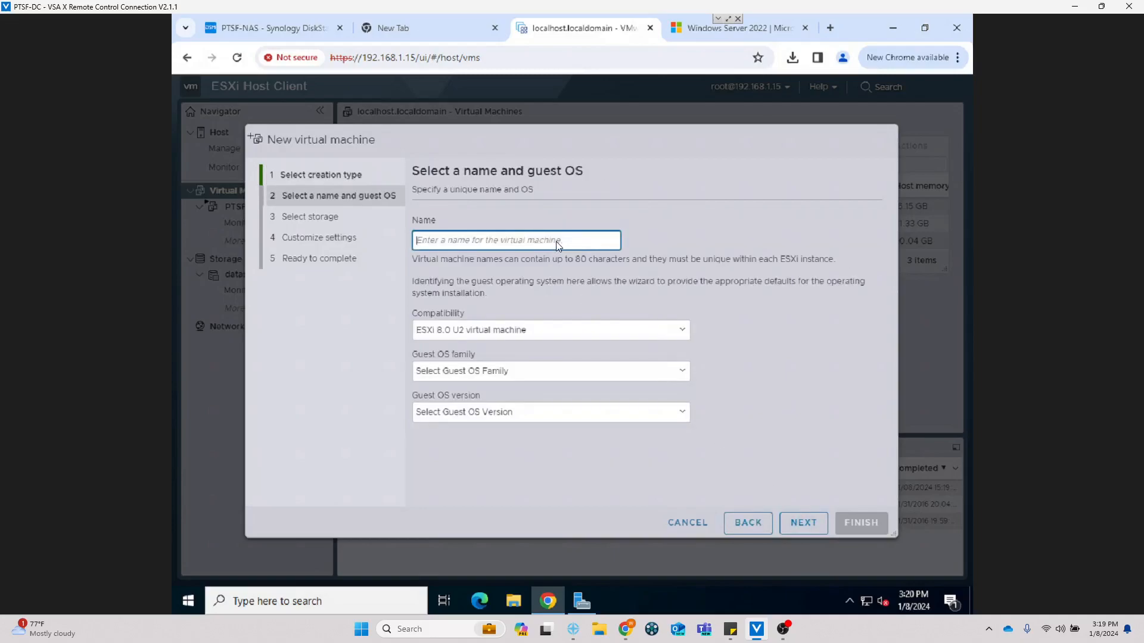
Step: Name the VM PTSF-FS, choose Windows Server 2022 (64-bit), and enable Virtualization Based Security
type("PTSF-")
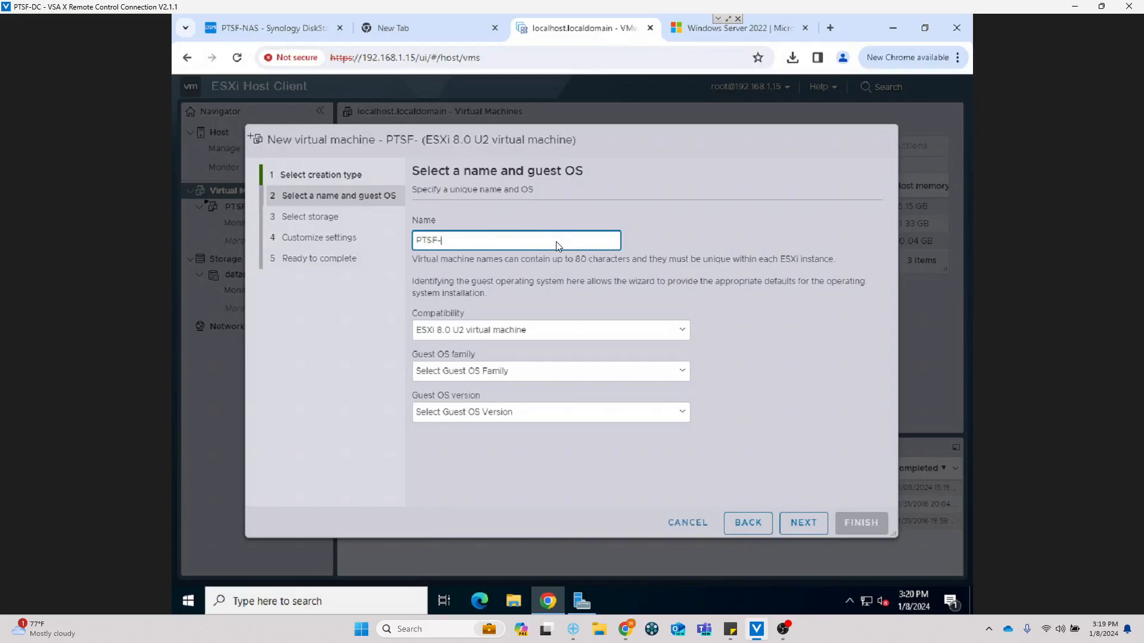
type("FS")
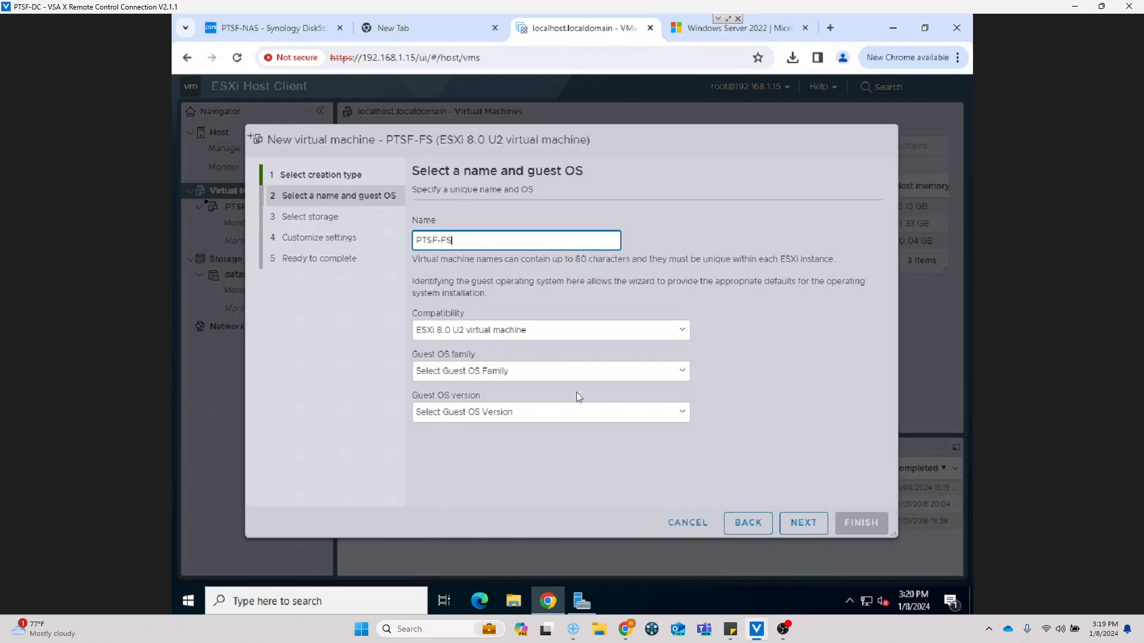
left_click(524, 371)
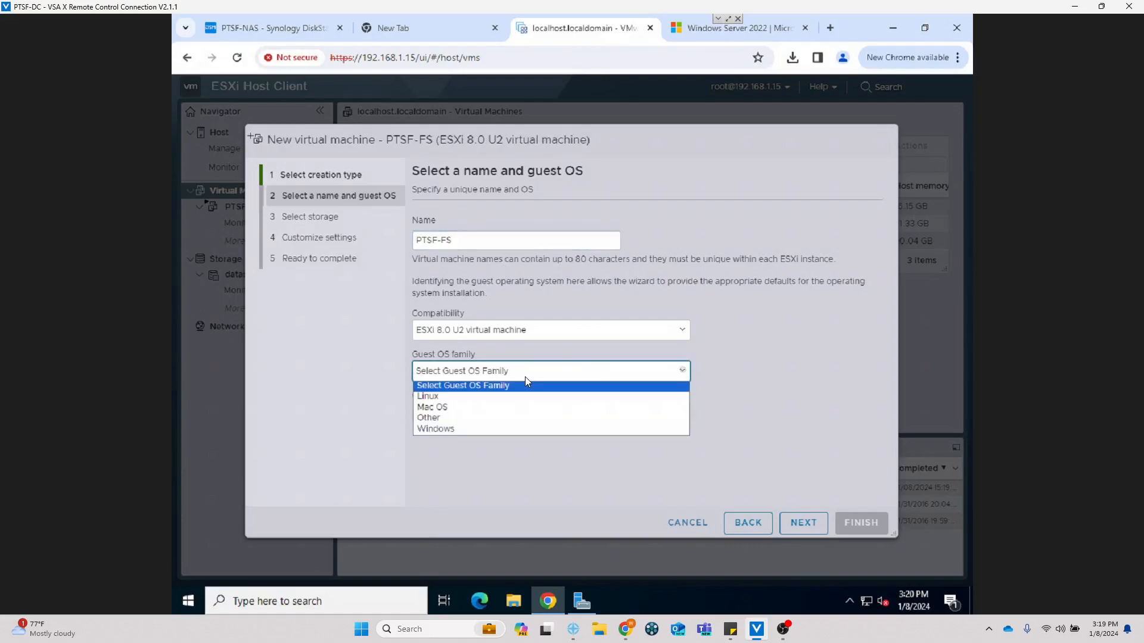
left_click(481, 429)
left_click(499, 414)
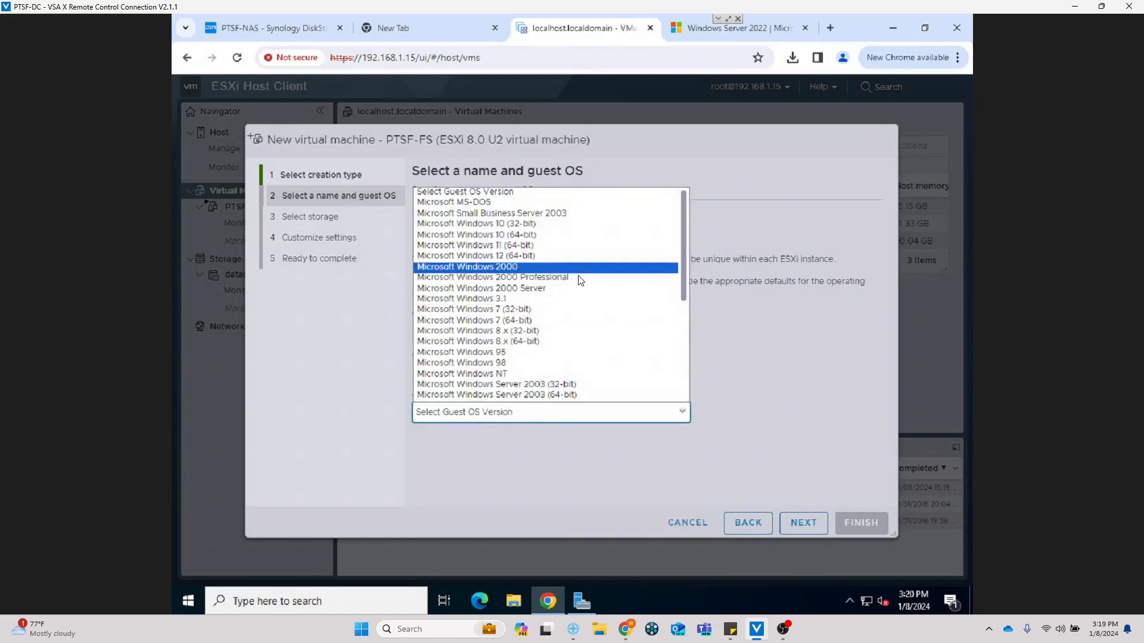
scroll(583, 355, "down", 3)
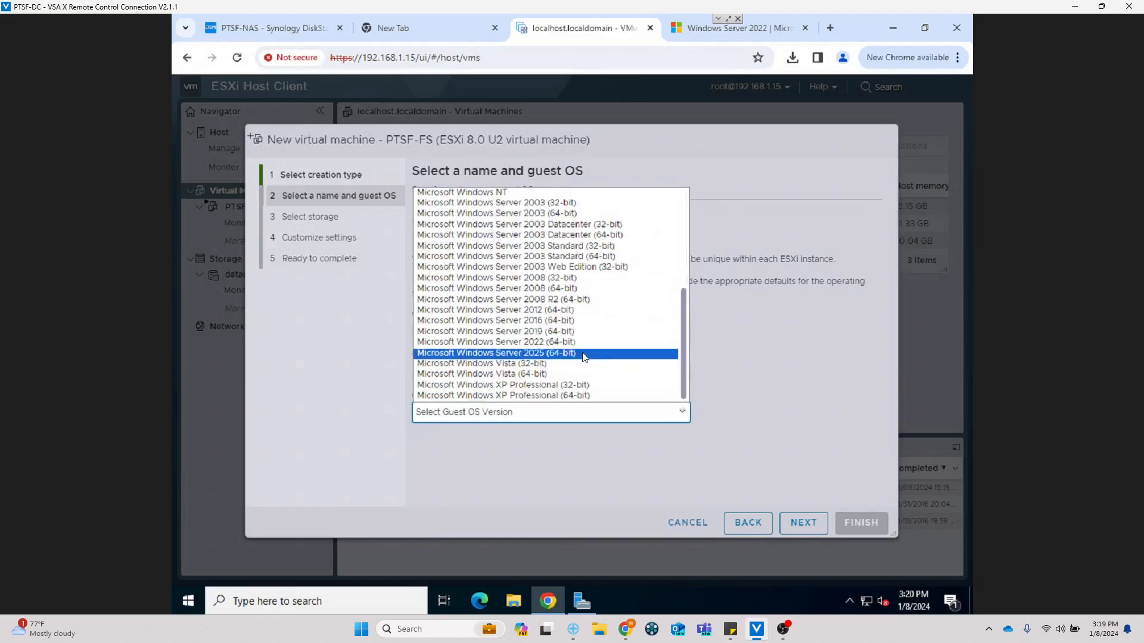
left_click(592, 342)
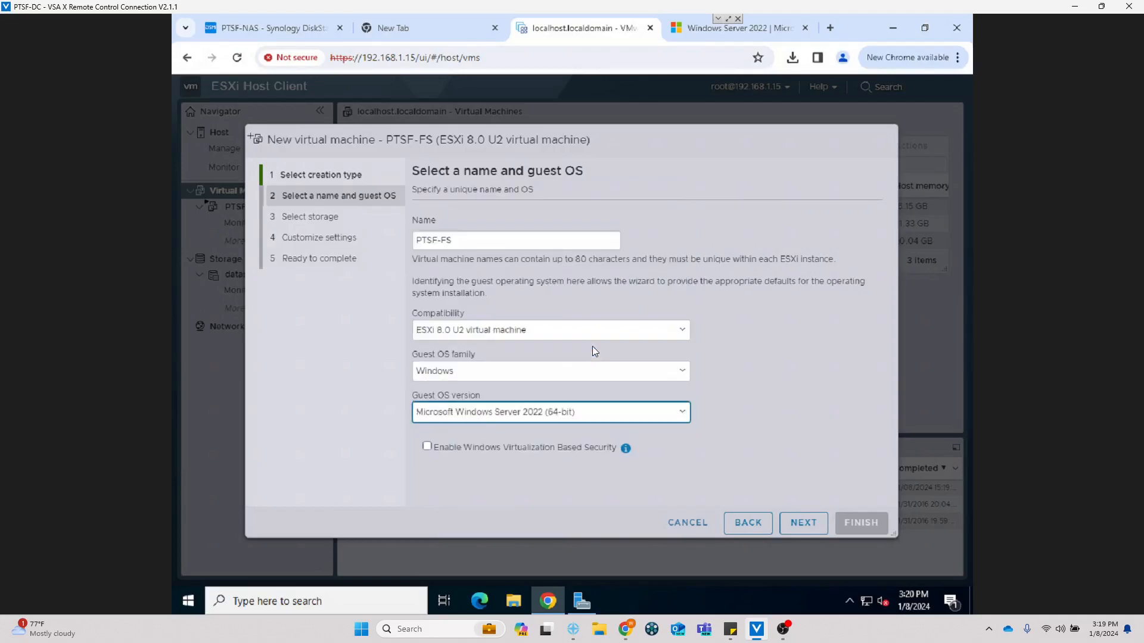
left_click(564, 447)
left_click(576, 447)
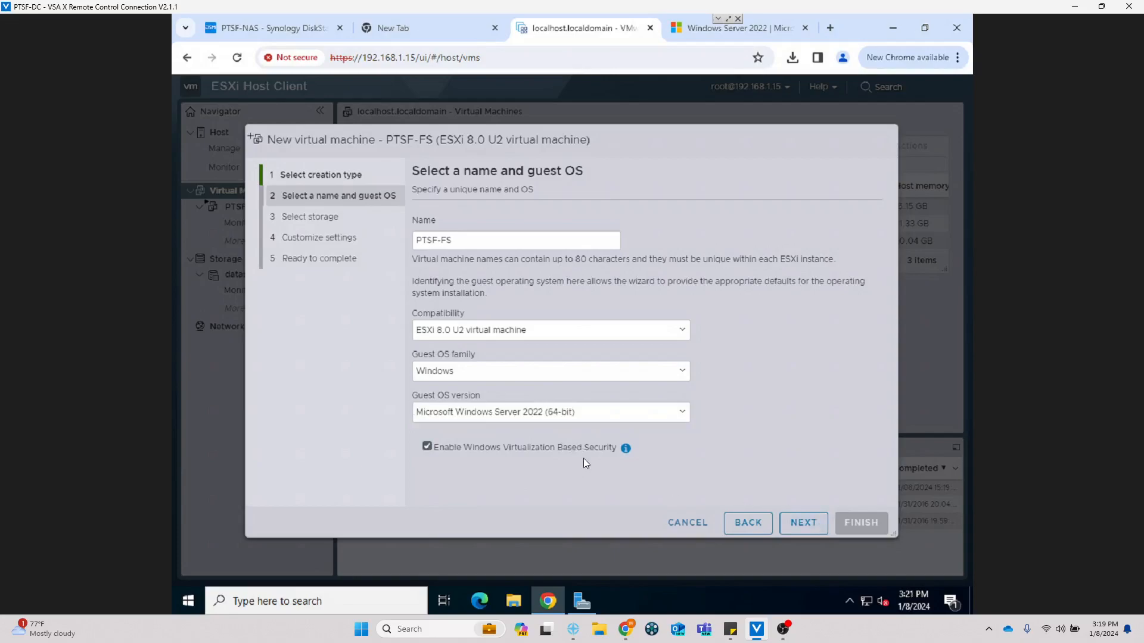
left_click(803, 523)
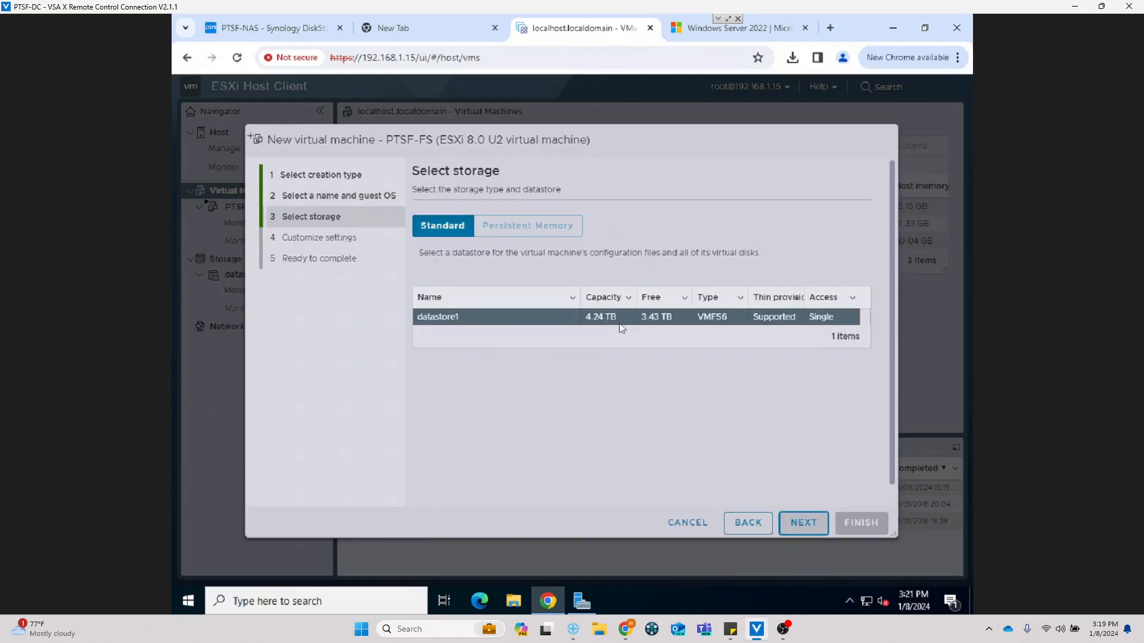
Step: Keep datastore1 as the storage location for PTSF-FS
left_click(801, 524)
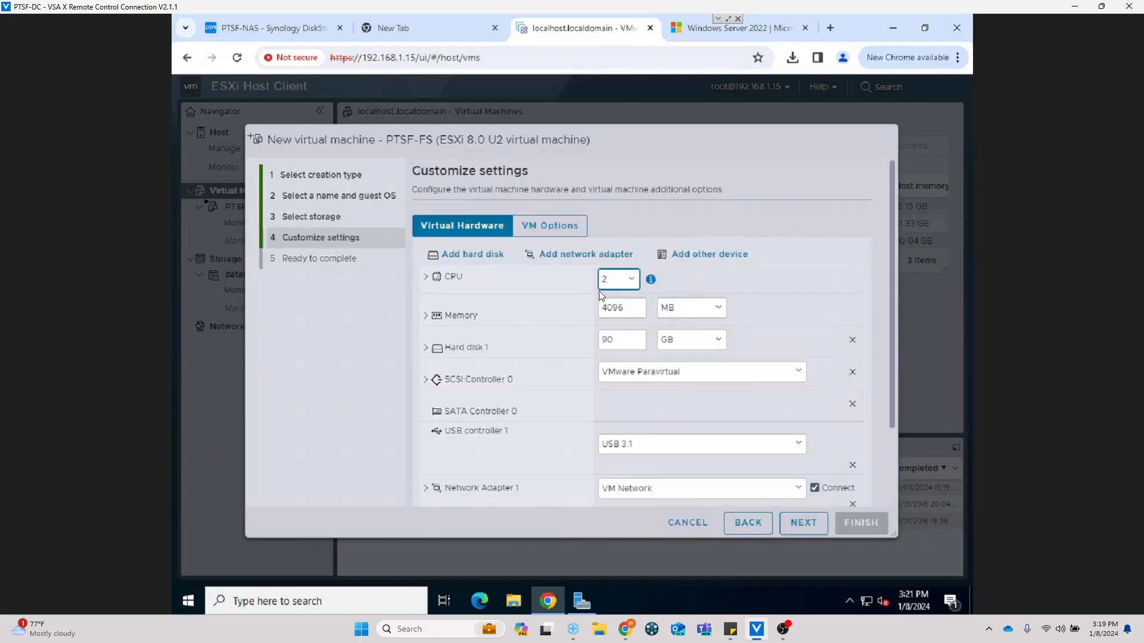
Step: Keep 2 CPUs and enable CPU Hot Add
left_click(426, 277)
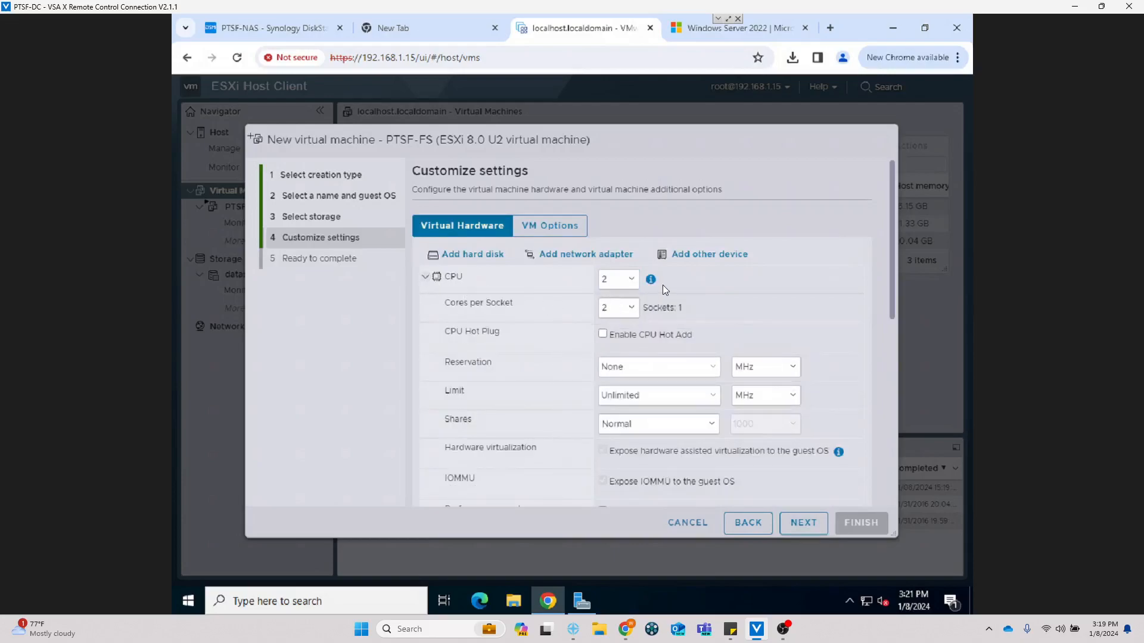
left_click(632, 282)
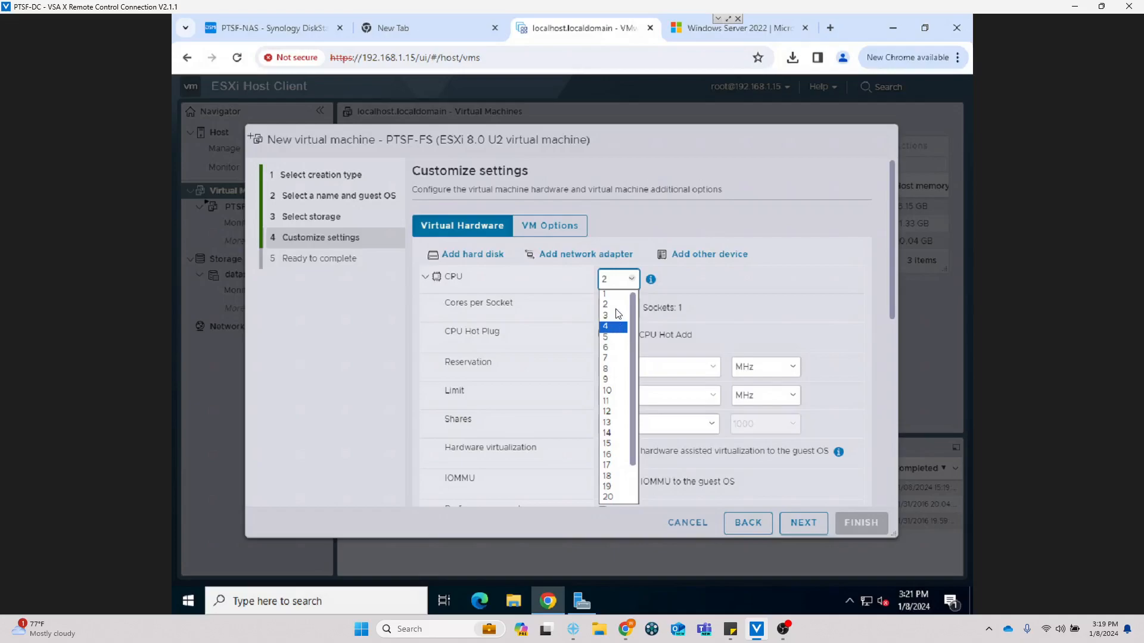
left_click(618, 305)
left_click(622, 331)
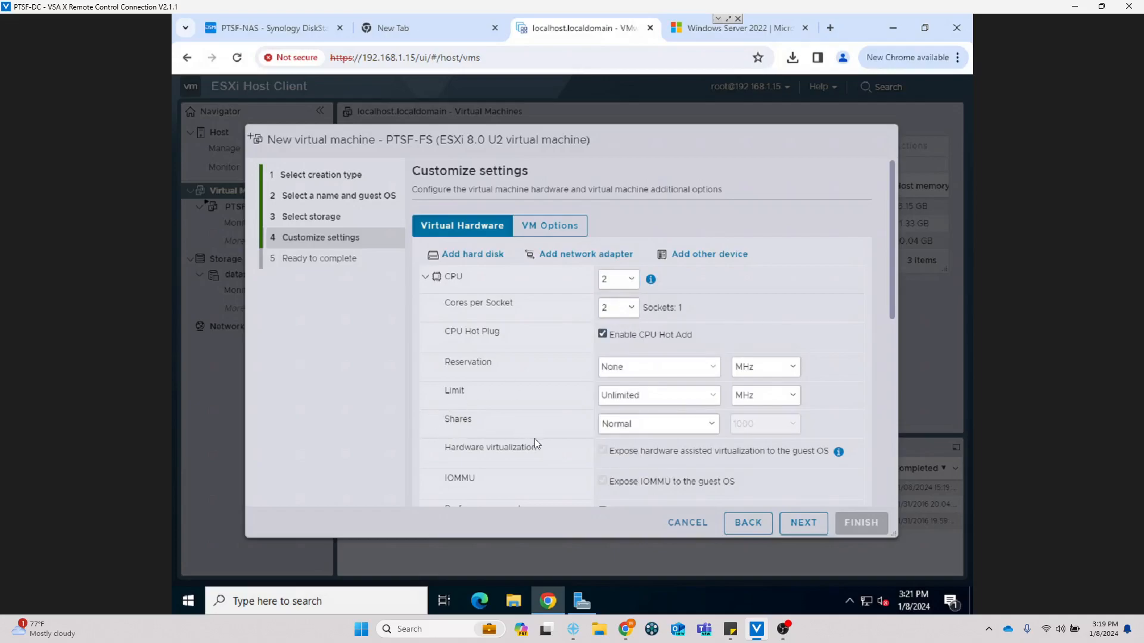
left_click(426, 277)
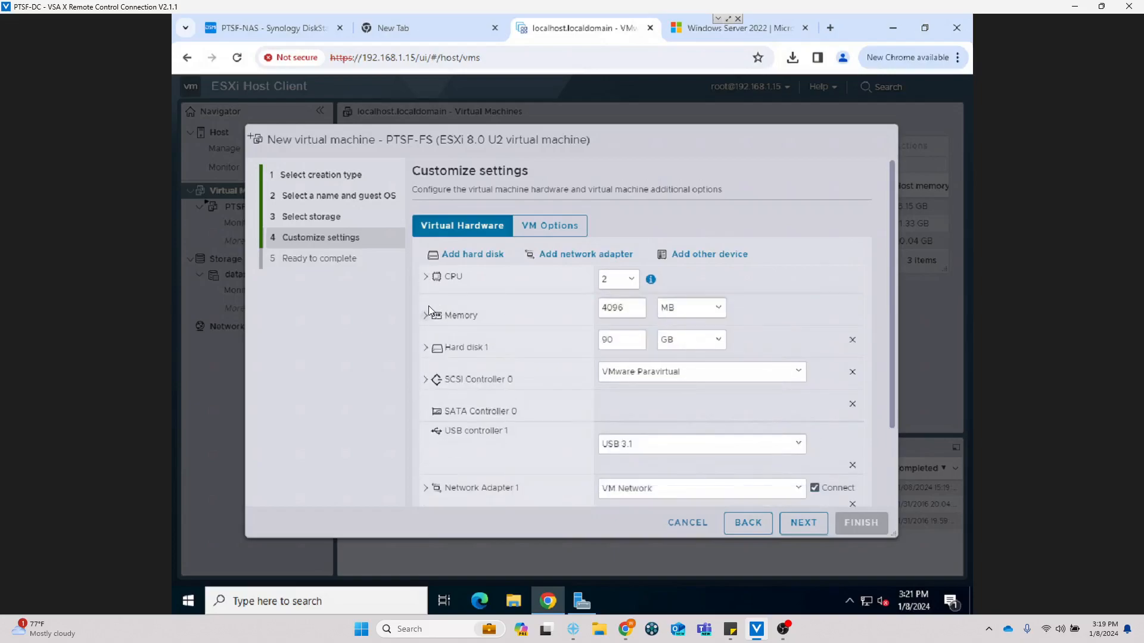
Step: Enable Memory Hot Plug and set memory to 32 GB
left_click(427, 315)
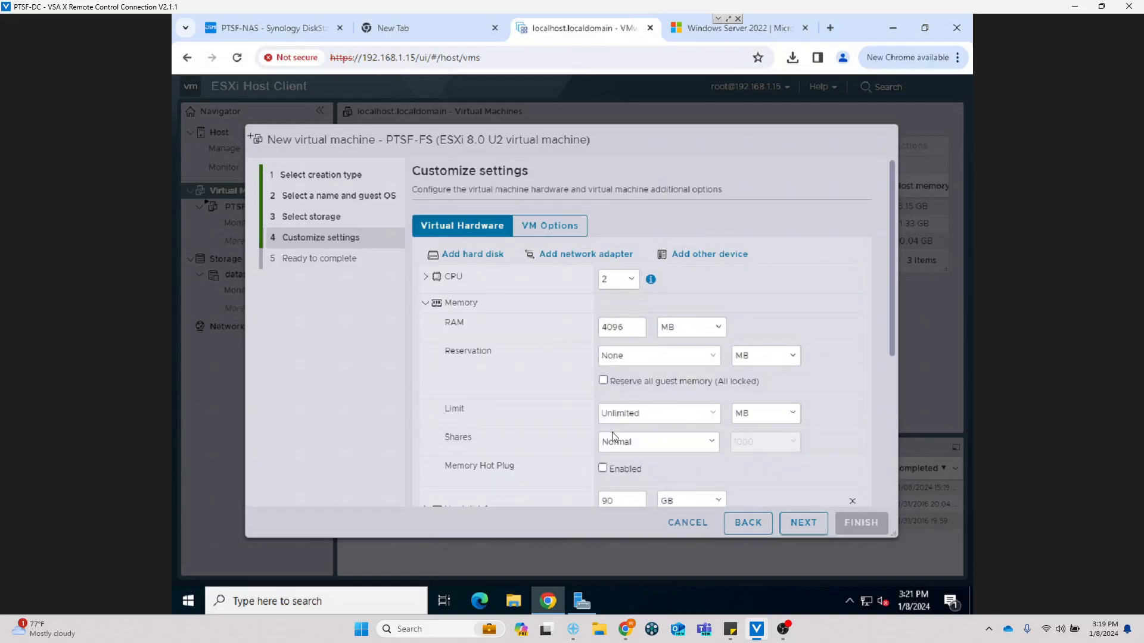
left_click(624, 468)
left_click(688, 328)
left_click(671, 354)
left_click_drag(638, 328, 590, 329)
type("32")
left_click(586, 393)
Step: Set Hard disk 1 to 500 GB, keeping VM Network for the network adapter
scroll(581, 406, "down", 4)
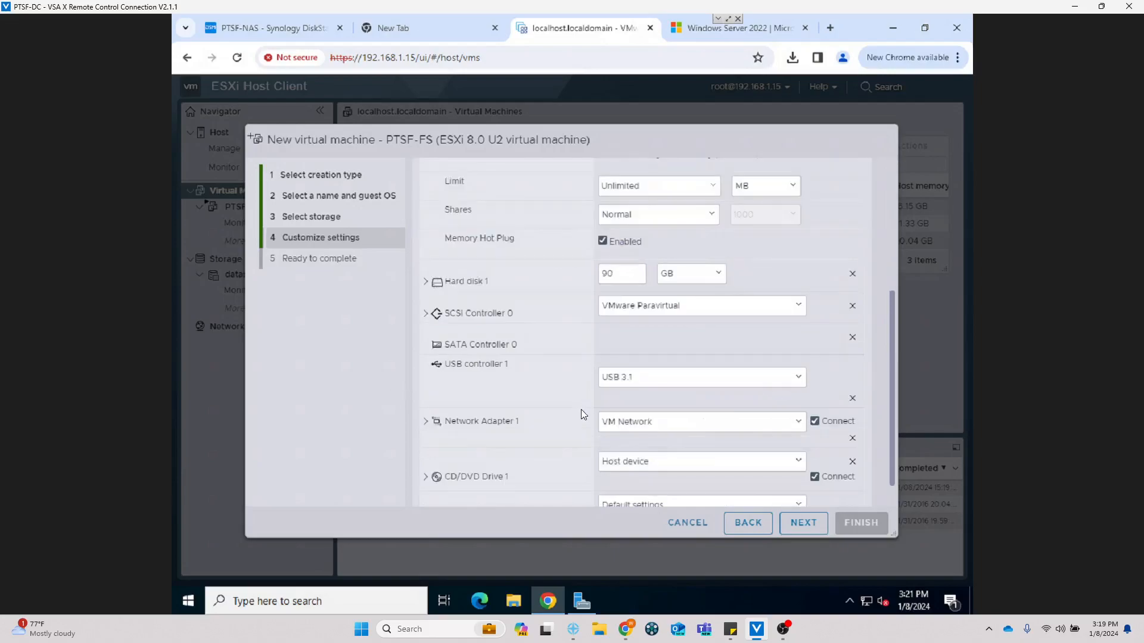
left_click_drag(632, 278, 594, 275)
type("500")
left_click(654, 424)
left_click(655, 434)
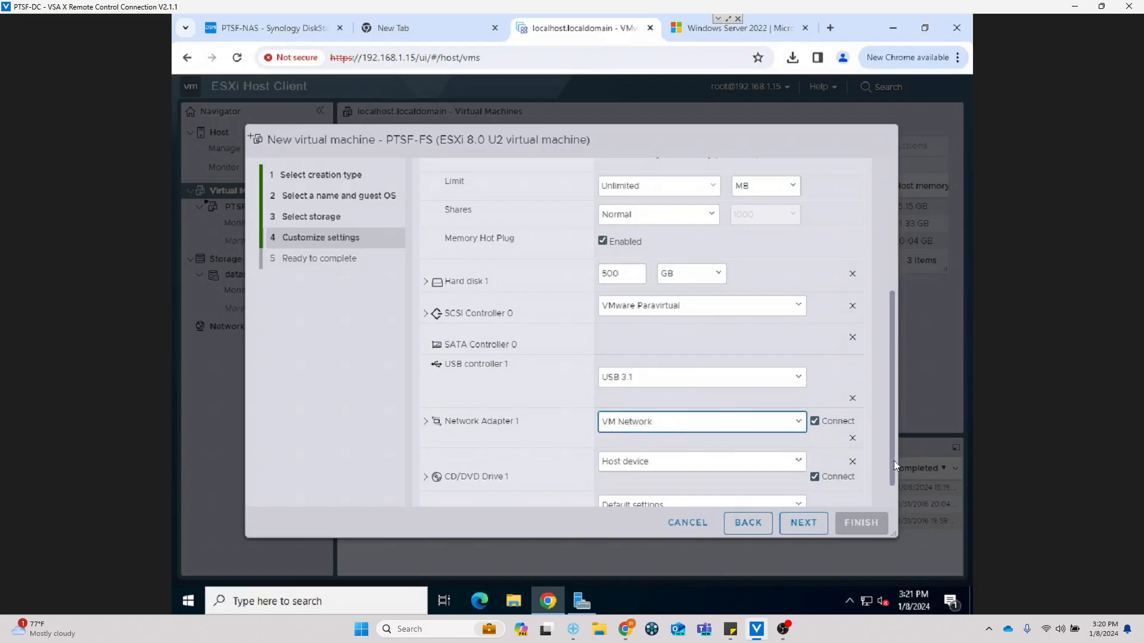
scroll(888, 479, "down", 1)
Step: Point CD/DVD Drive 1 at SERVER_EVAL_x64FRE_en-us.iso in ISO/Windows 2022 Server on datastore1
left_click(786, 430)
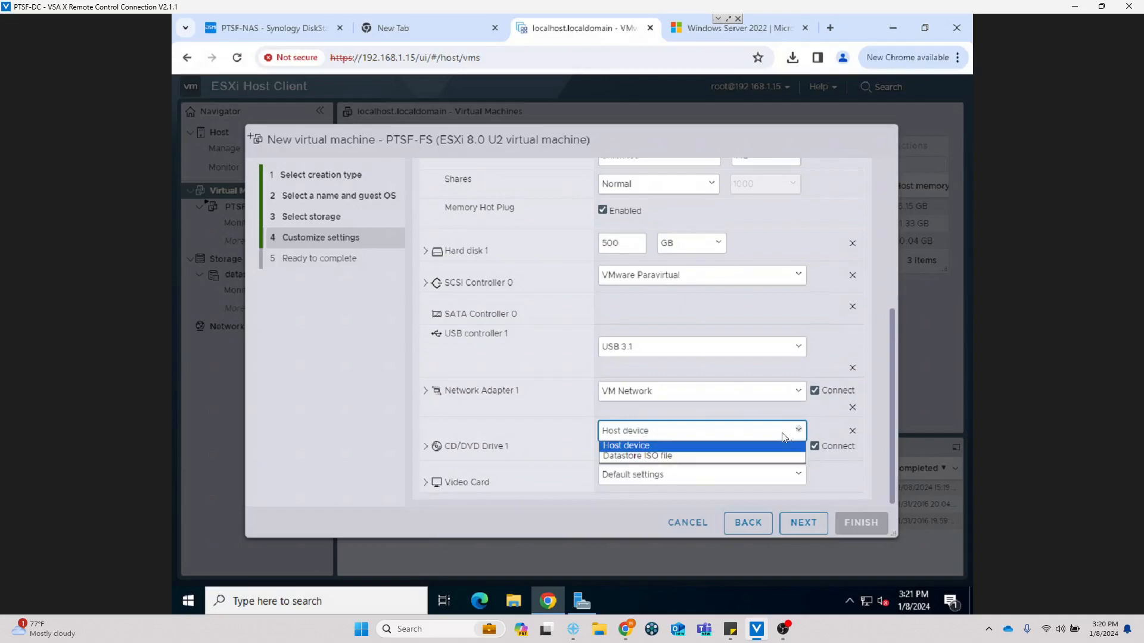
left_click(653, 456)
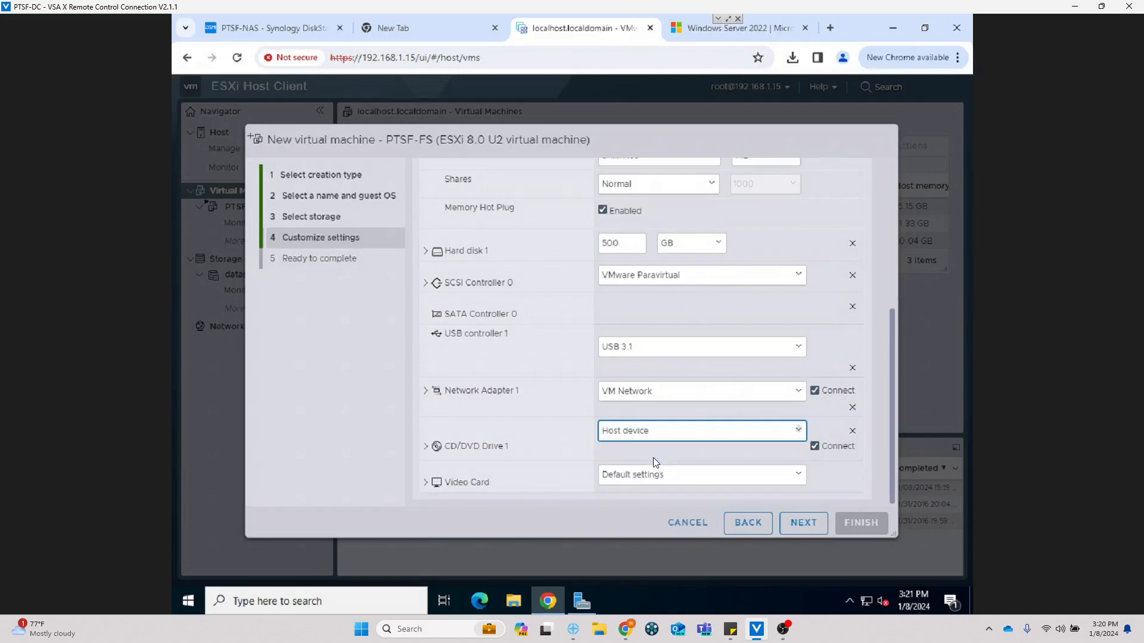
left_click(488, 255)
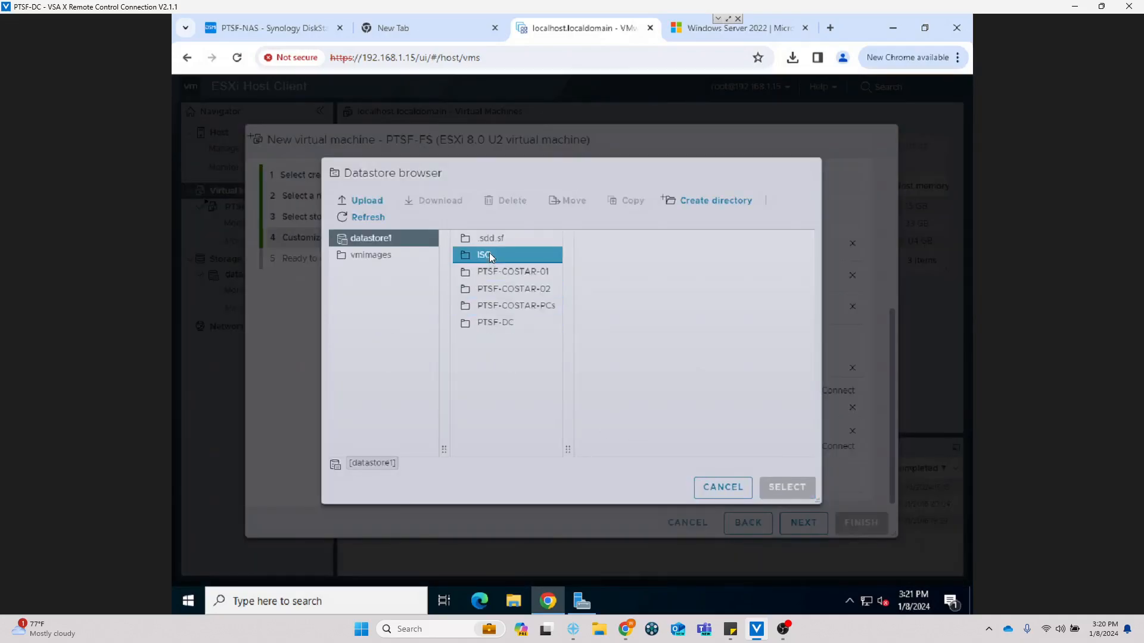
left_click(598, 255)
left_click(617, 269)
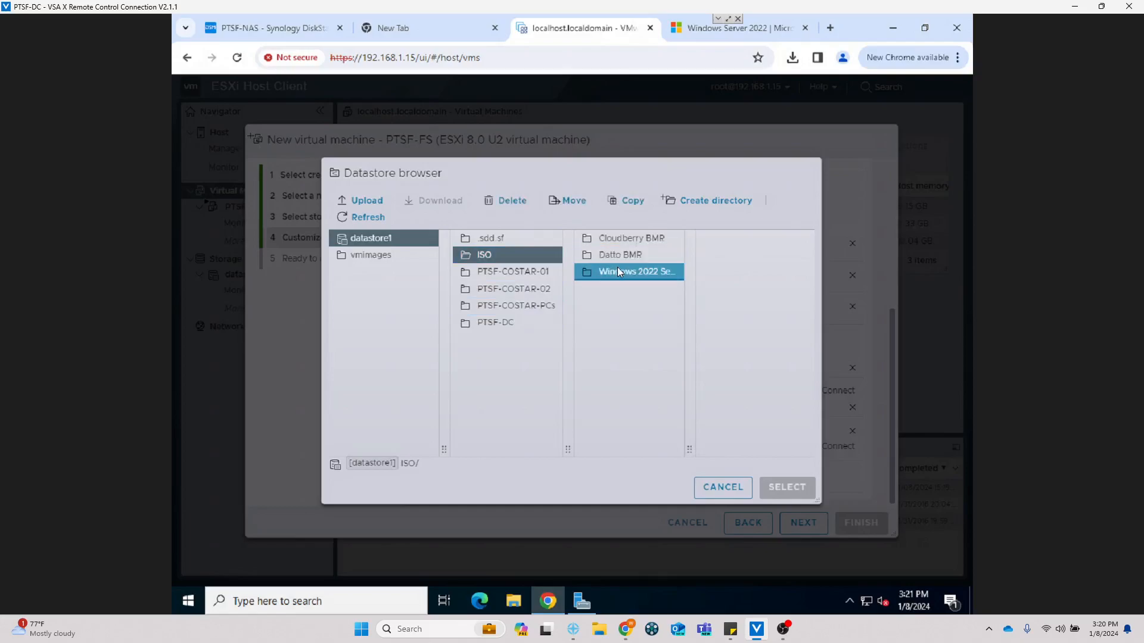
left_click(721, 240)
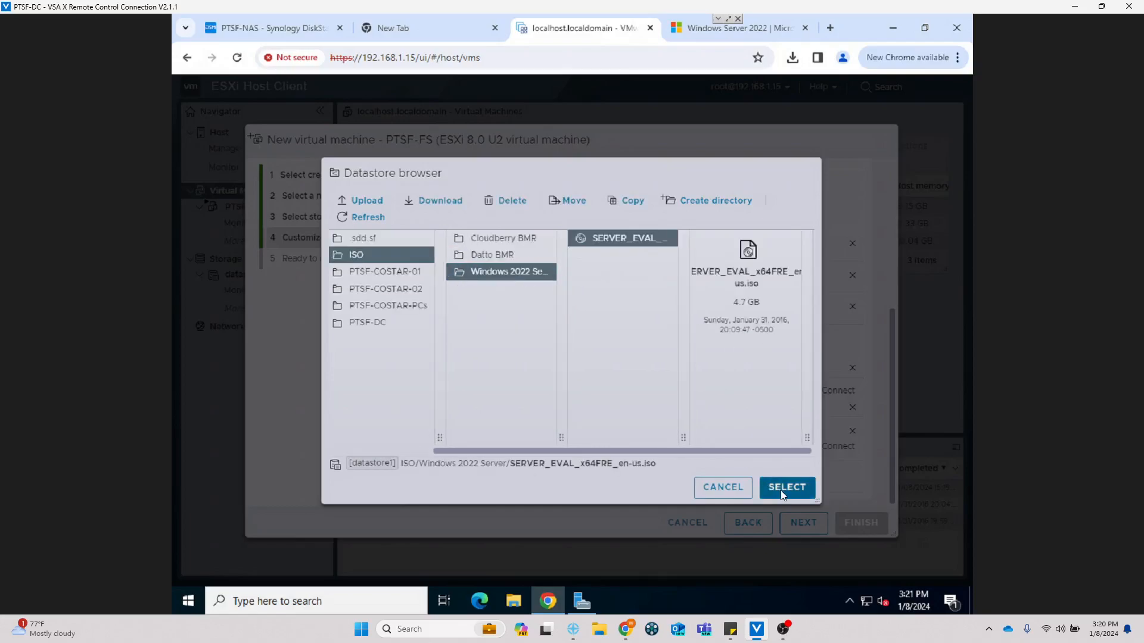
left_click(781, 488)
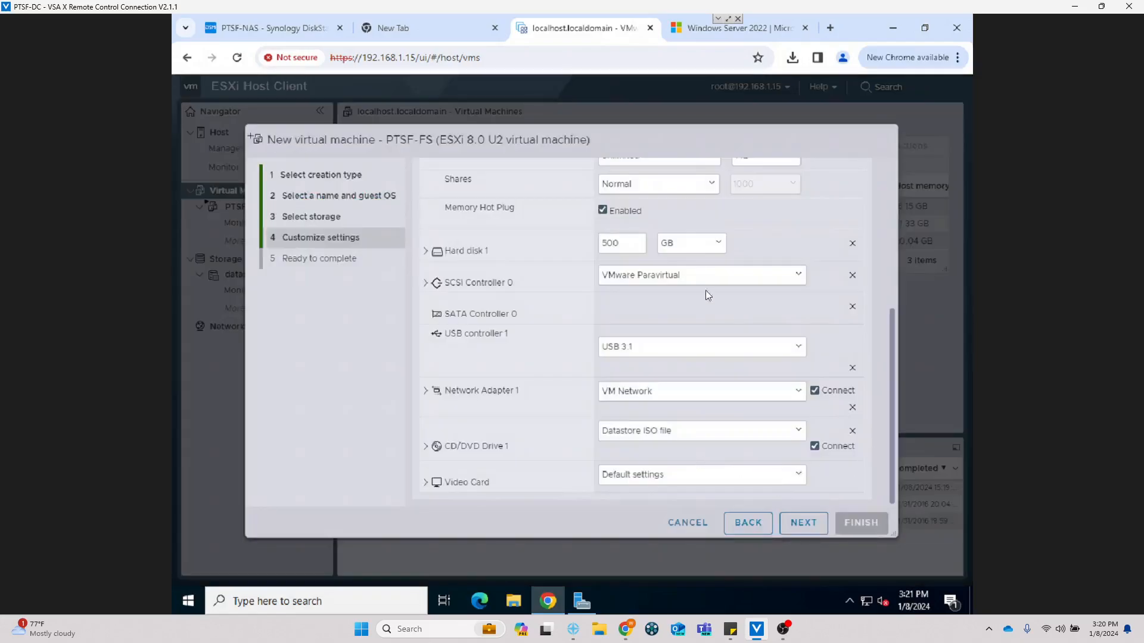
scroll(572, 295, "up", 5)
Step: Set the boot delay to 10000 ms in the VM Options boot settings
left_click(556, 222)
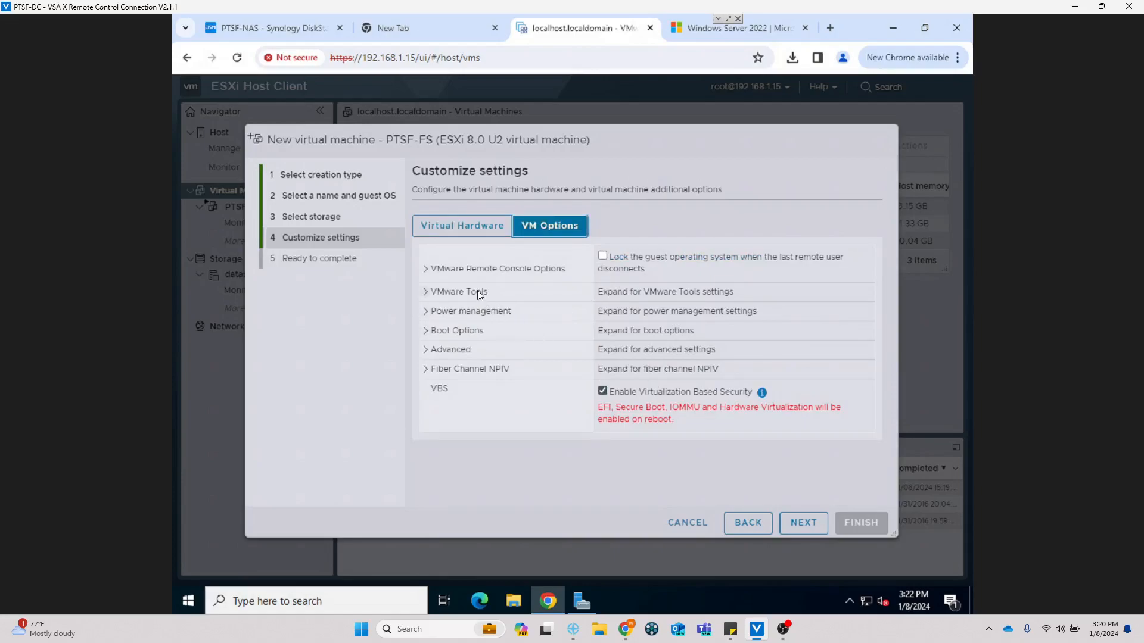
left_click(478, 291)
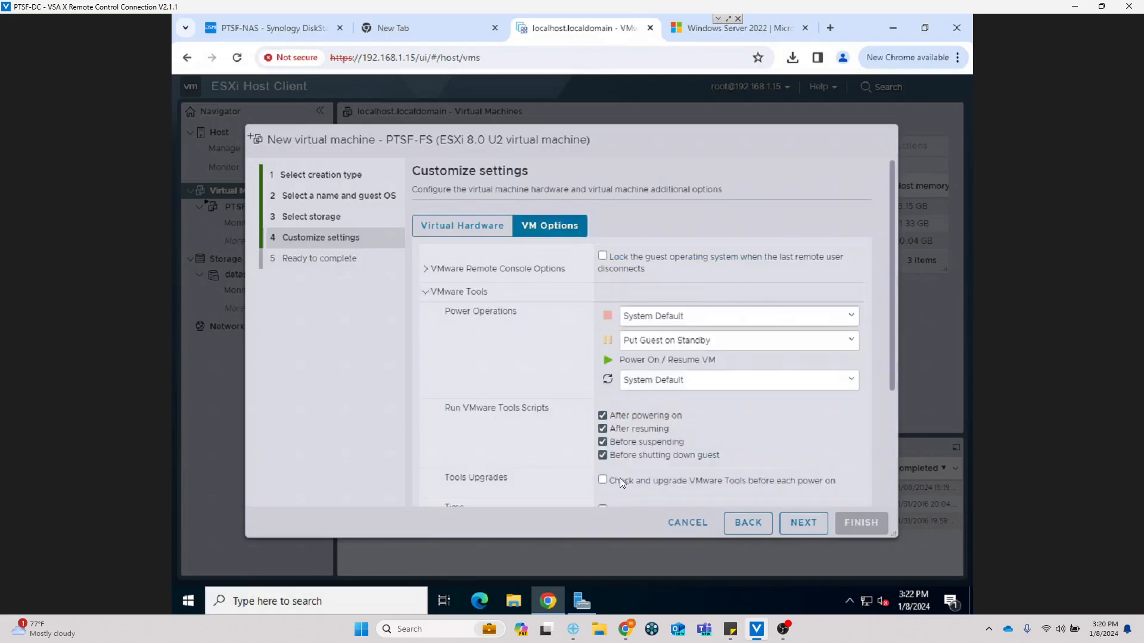
left_click(443, 292)
left_click(434, 330)
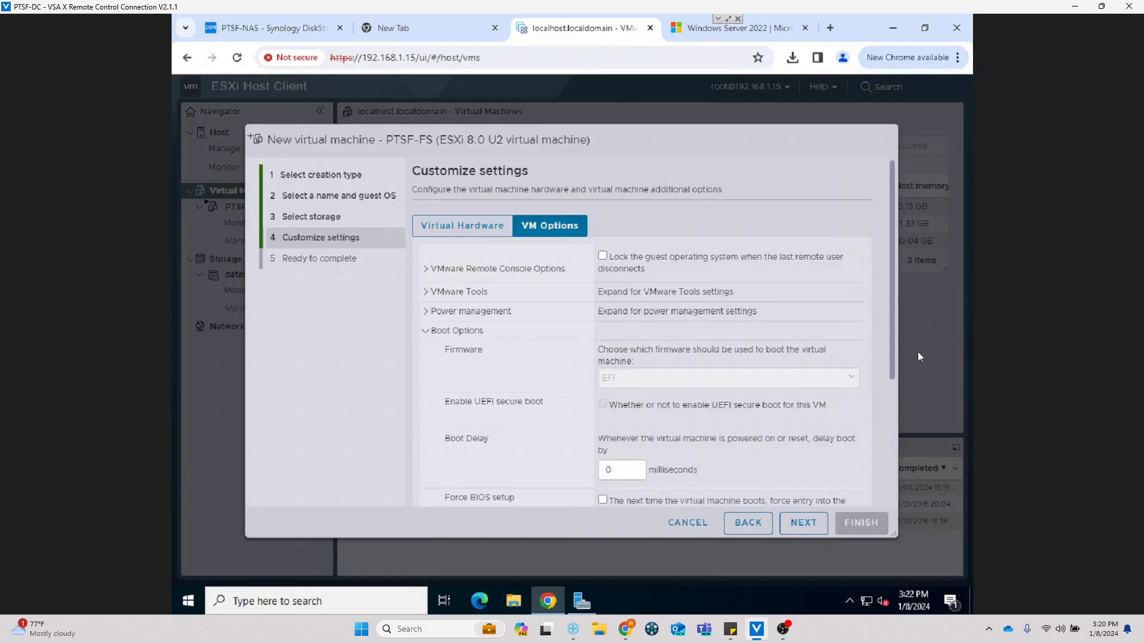
left_click_drag(890, 365, 871, 419)
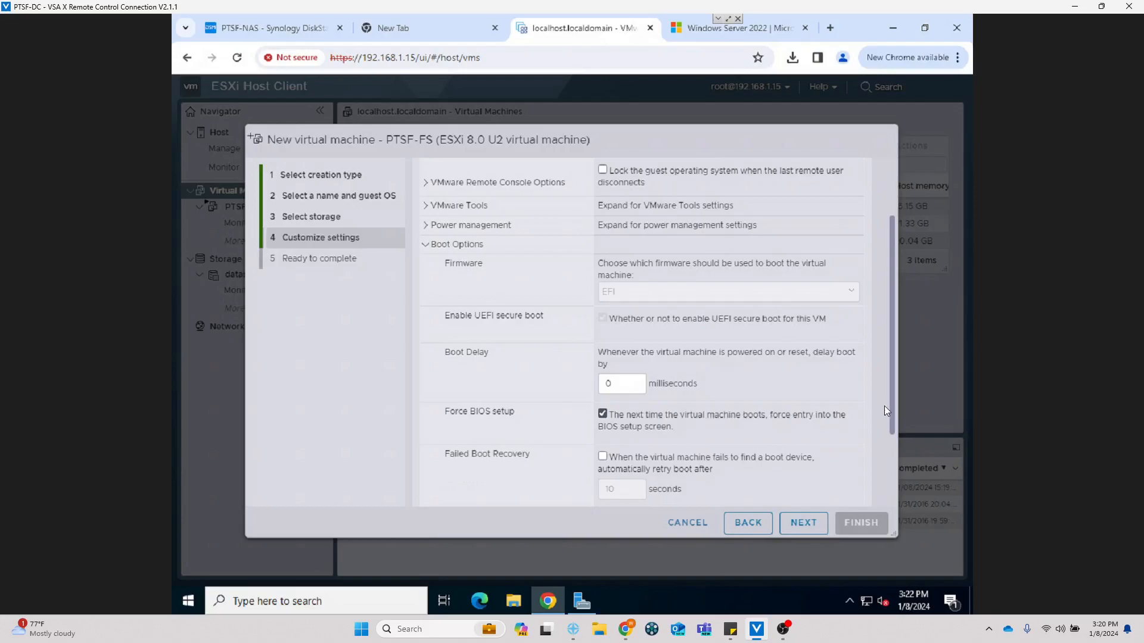
left_click_drag(890, 400, 875, 441)
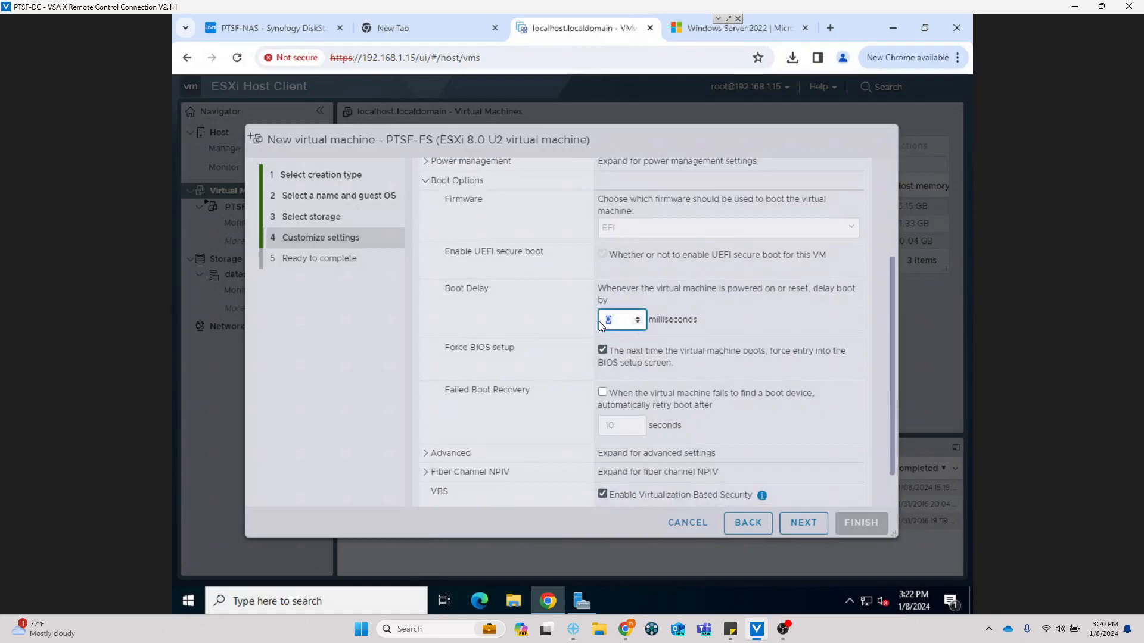
type("6")
key("BackSpace")
type("10000")
Step: Enable failed boot recovery, review the summary, and create the PTSF-FS VM
left_click(602, 391)
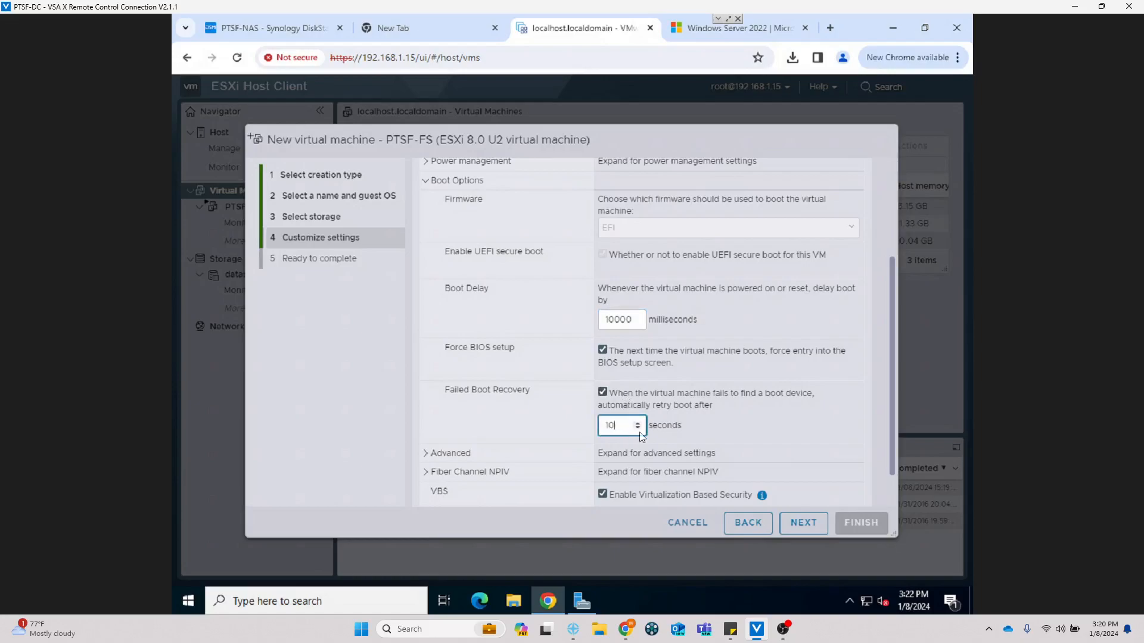
left_click(798, 523)
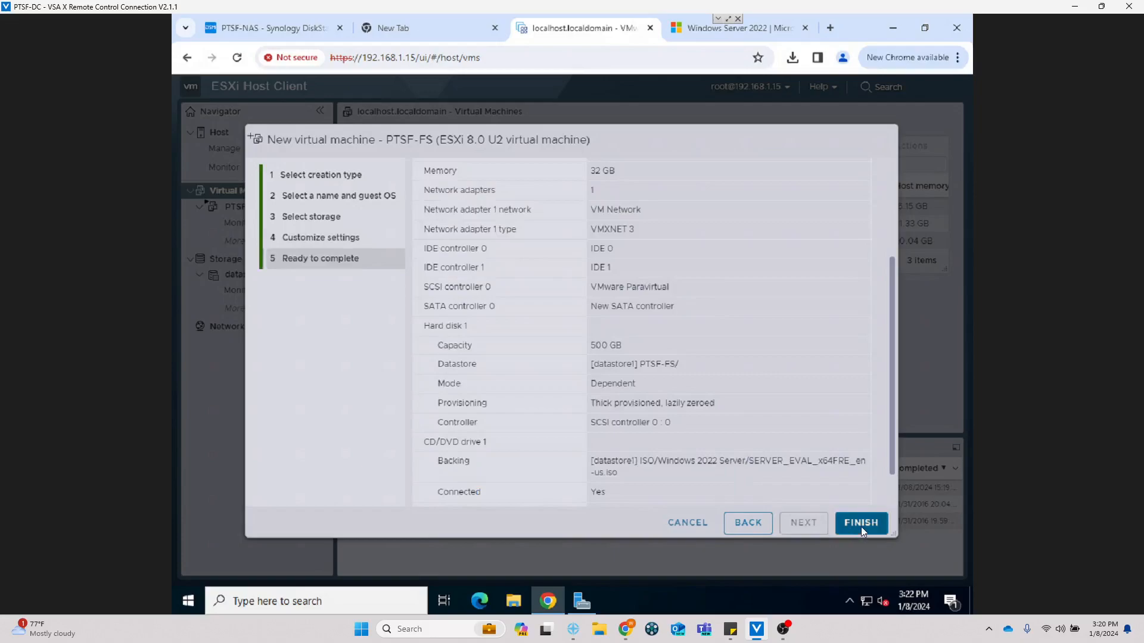
left_click(866, 524)
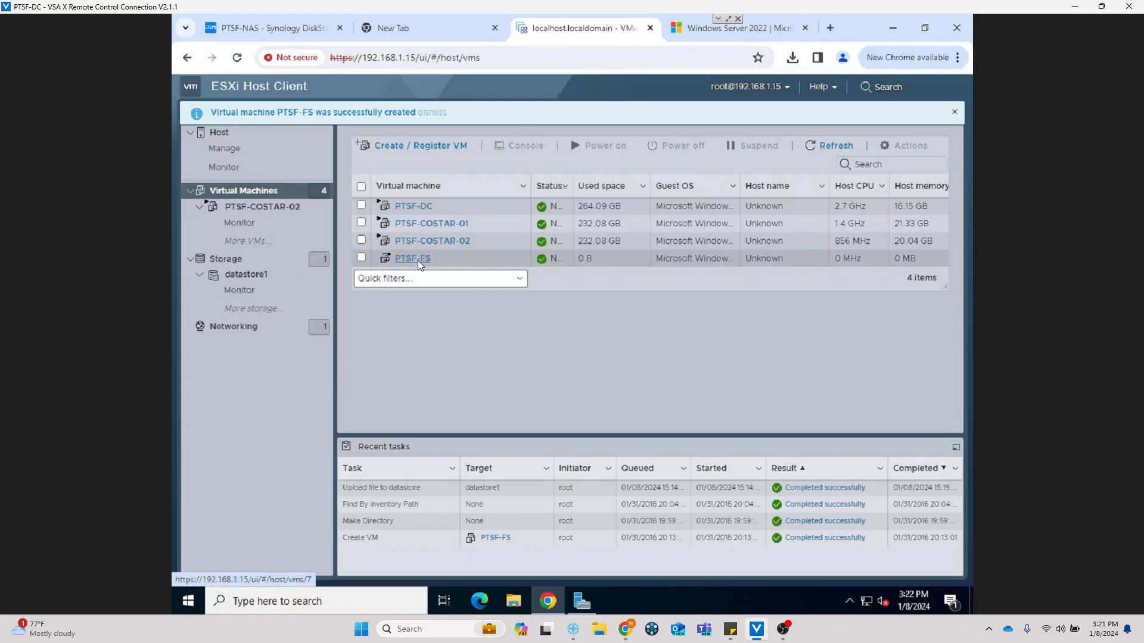
Step: Select PTSF-FS and power it on from its console thumbnail
left_click(420, 265)
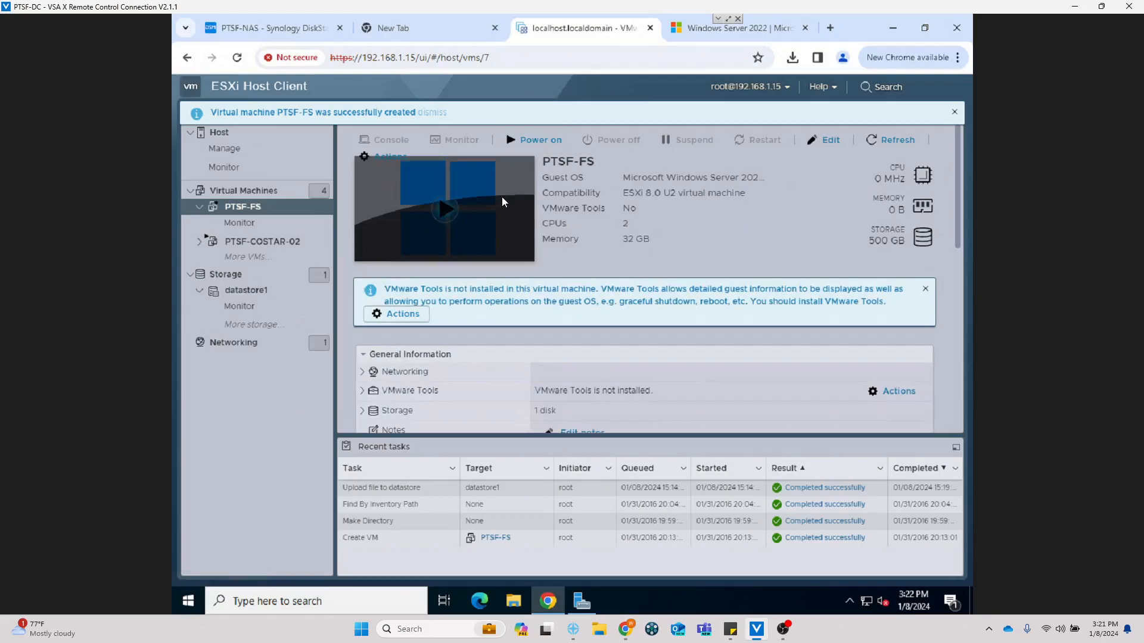
left_click(435, 213)
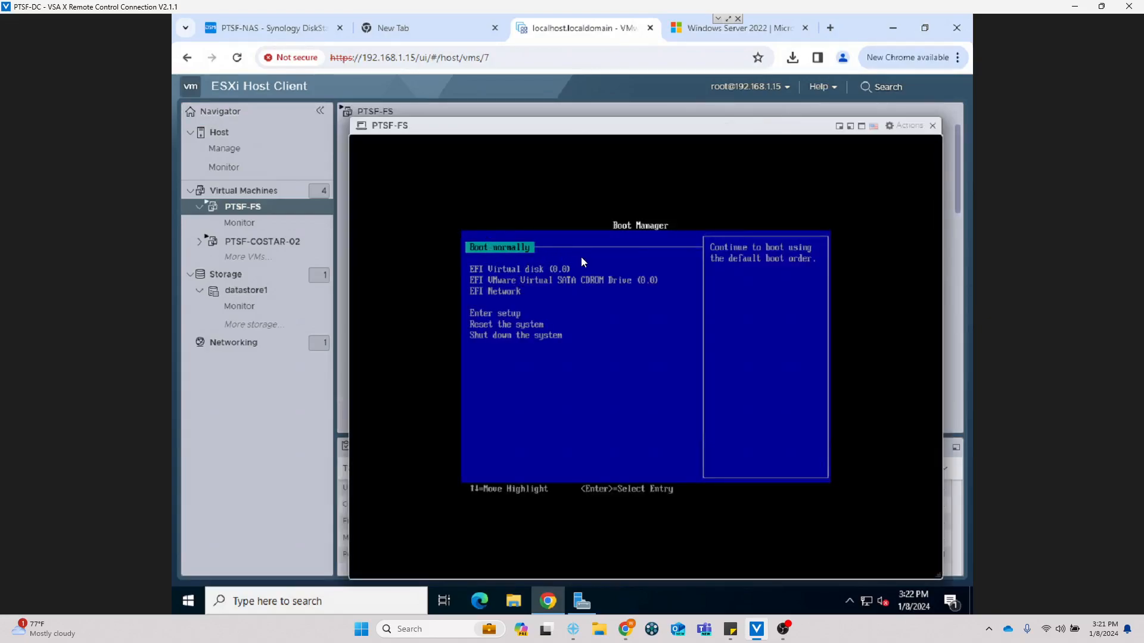
Step: Boot PTSF-FS from the EFI VMware Virtual SATA CDROM Drive entry
key("Down")
key("Down")
key("Up")
key("Down")
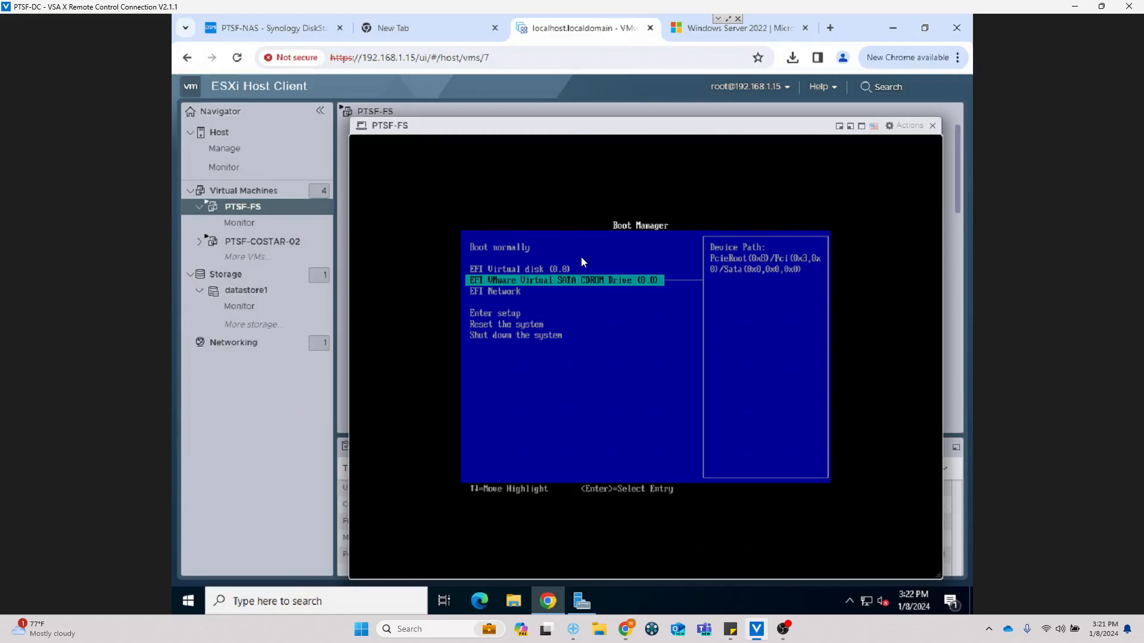
key("Return")
key("Return")
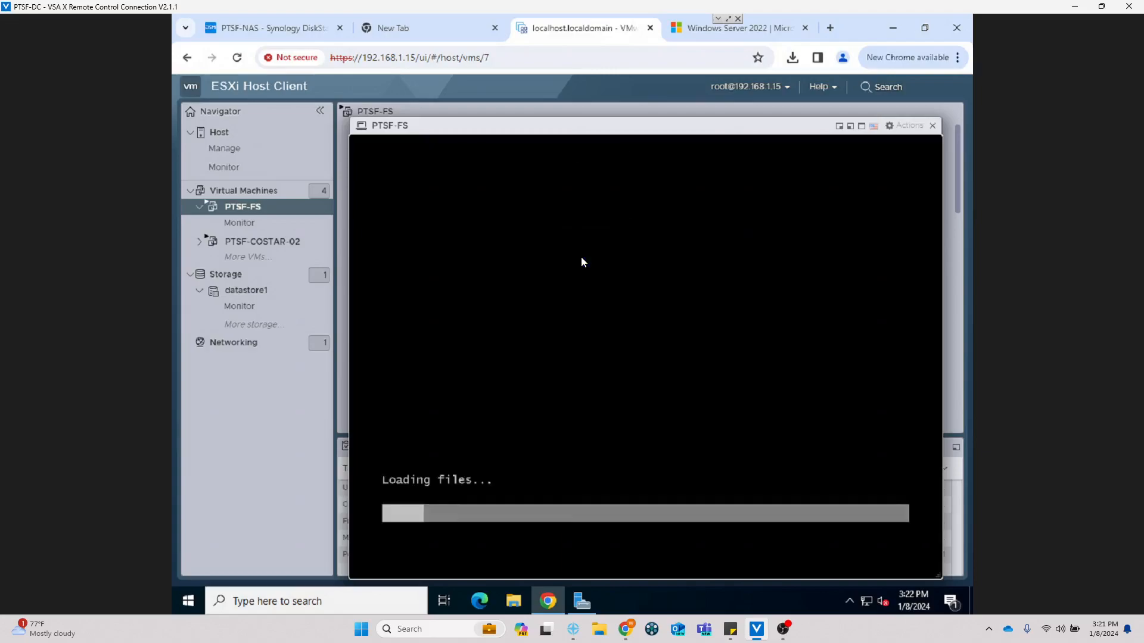